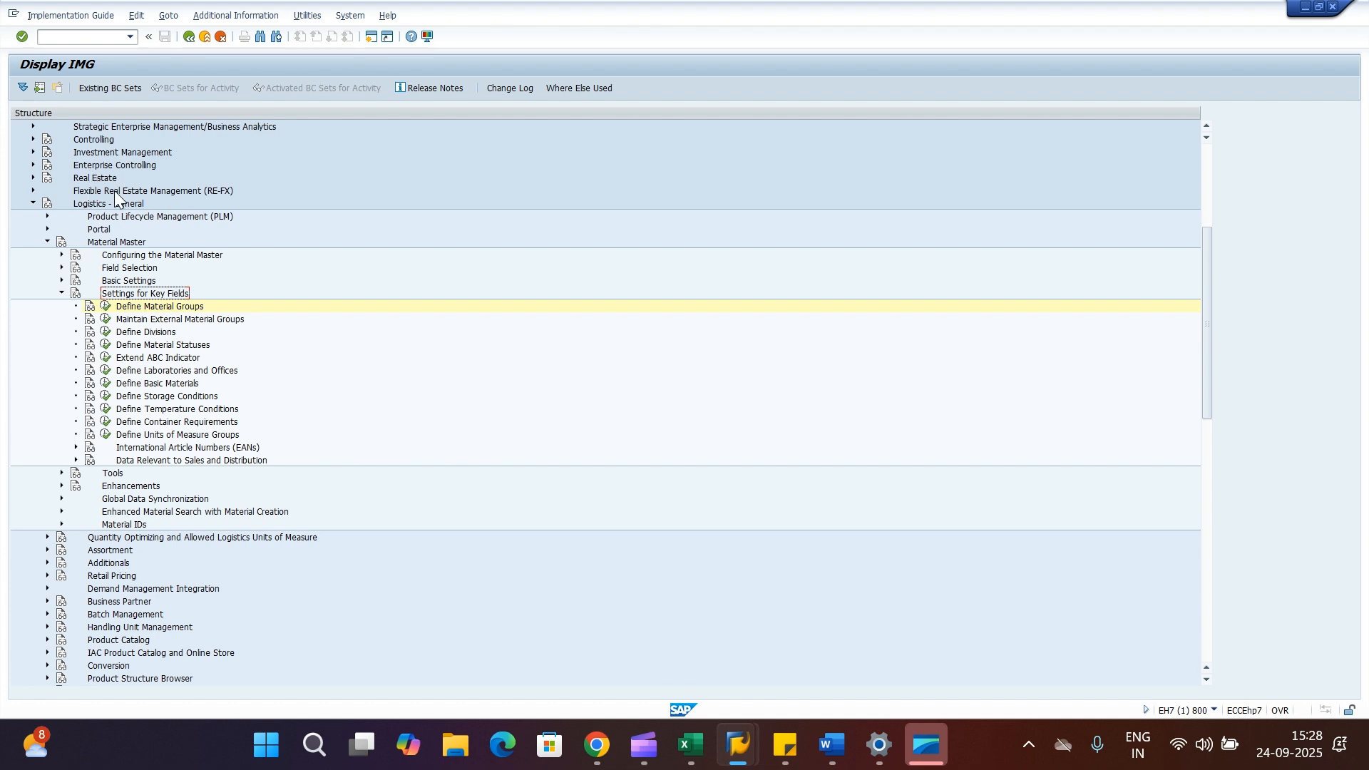
Browse the activities under Settings for Key Fields in the Material Master section of the IMG.
click(101, 204)
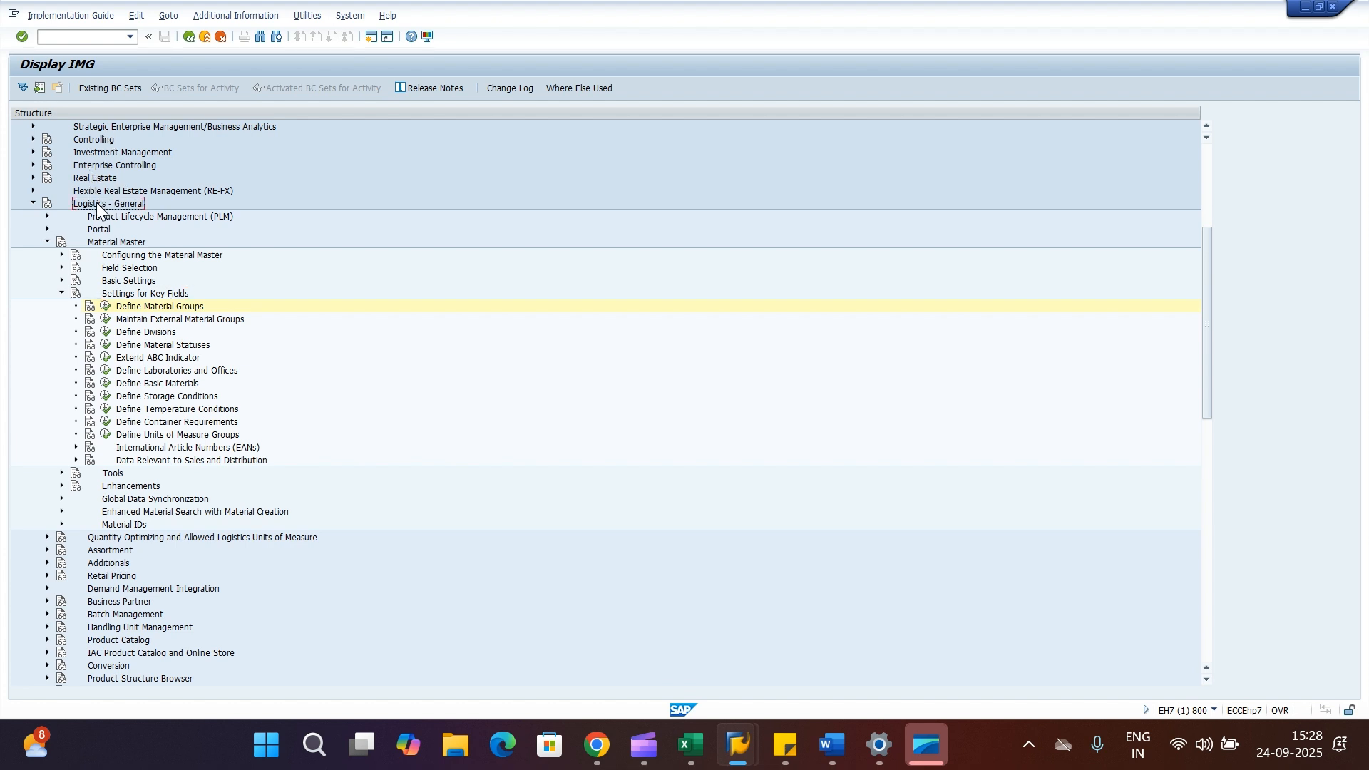
click(143, 296)
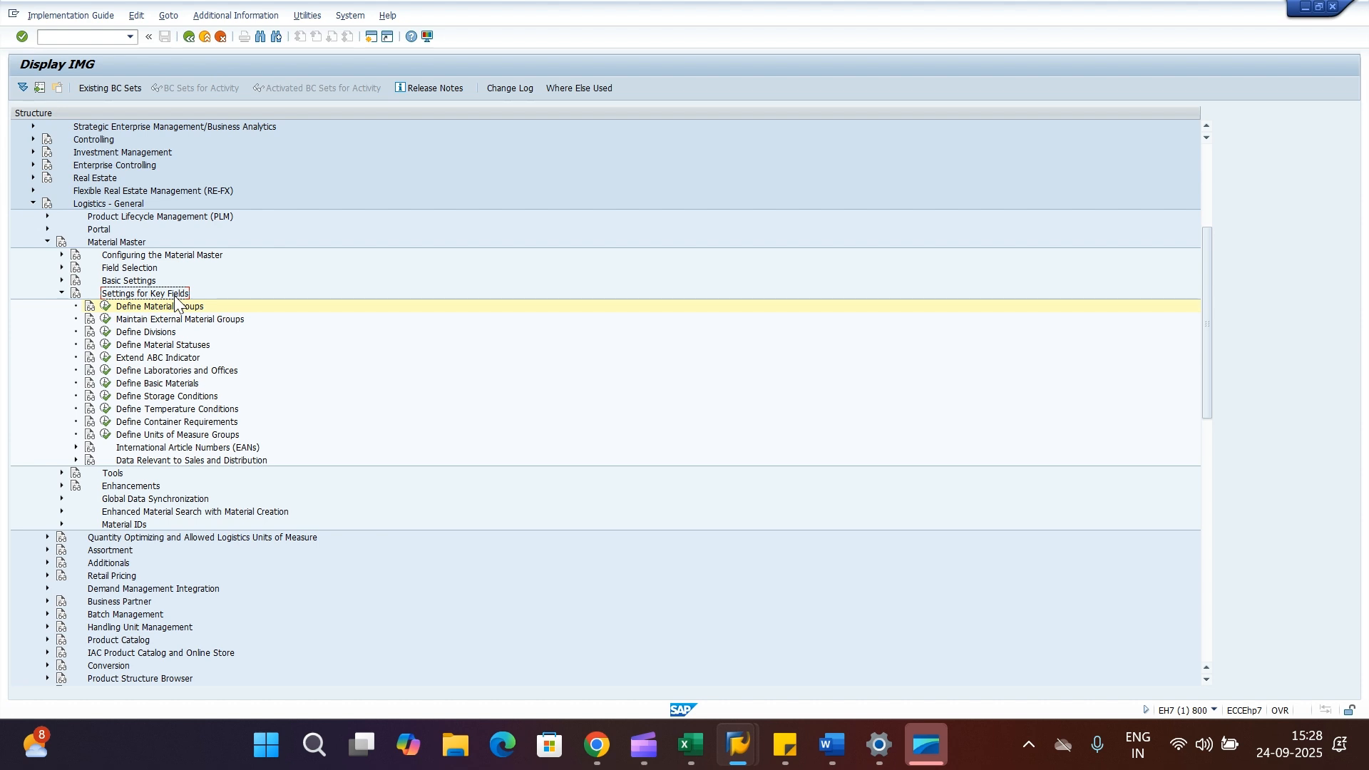
click(180, 308)
click(161, 333)
click(173, 348)
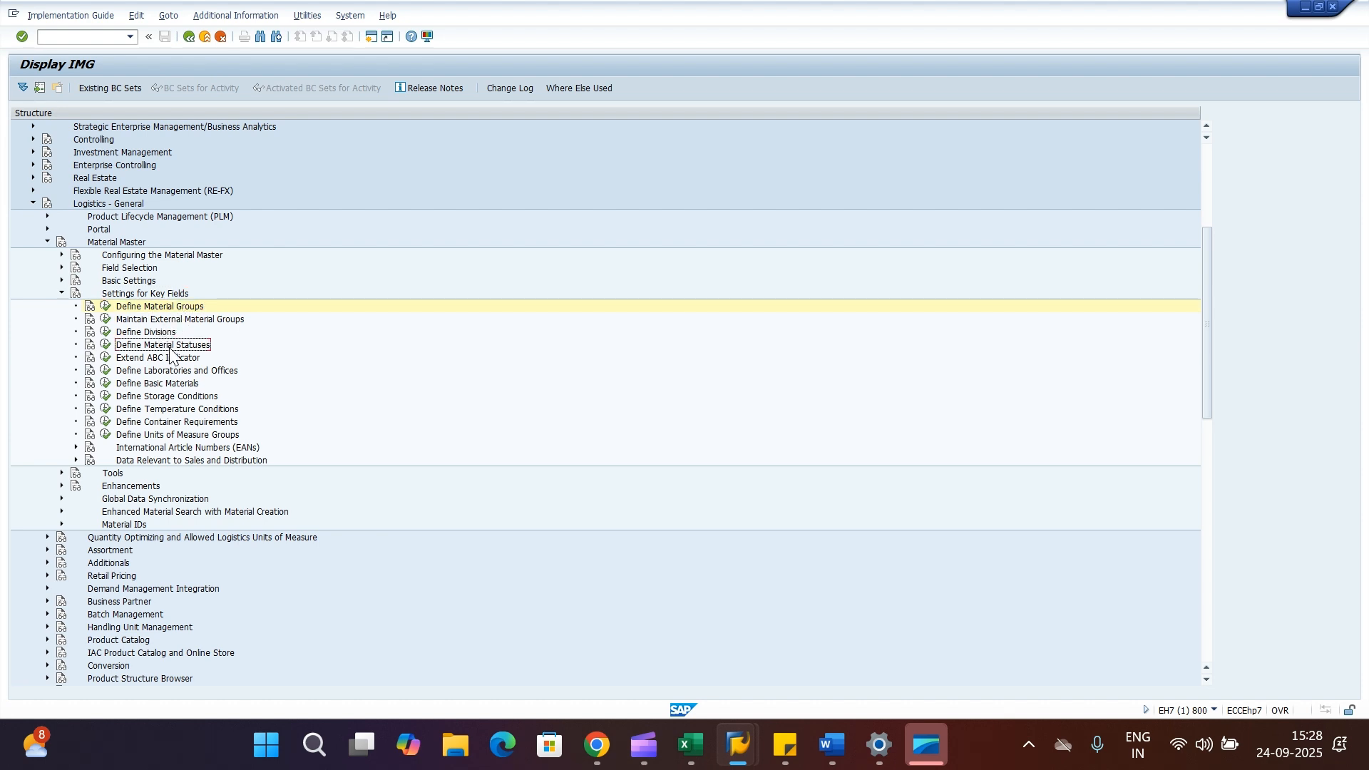
click(165, 372)
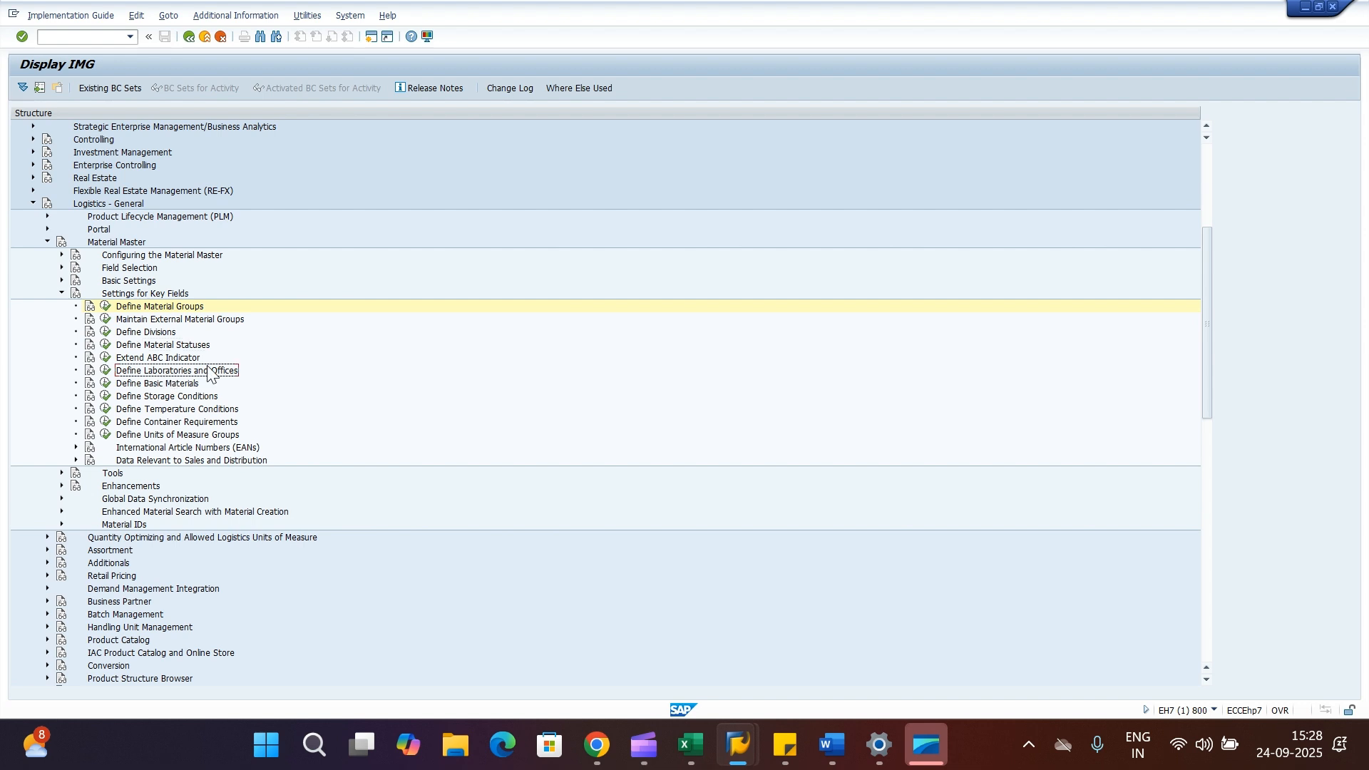
click(178, 397)
click(193, 411)
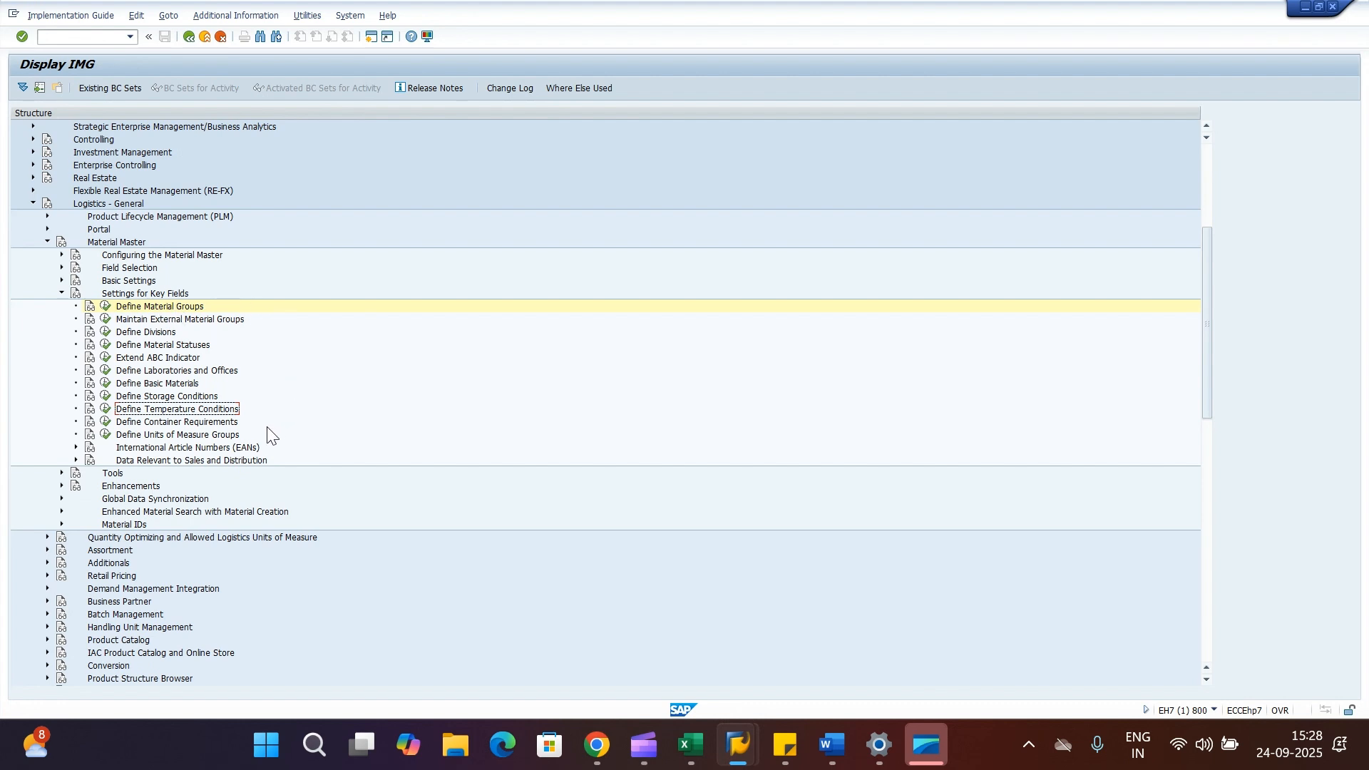
click(162, 308)
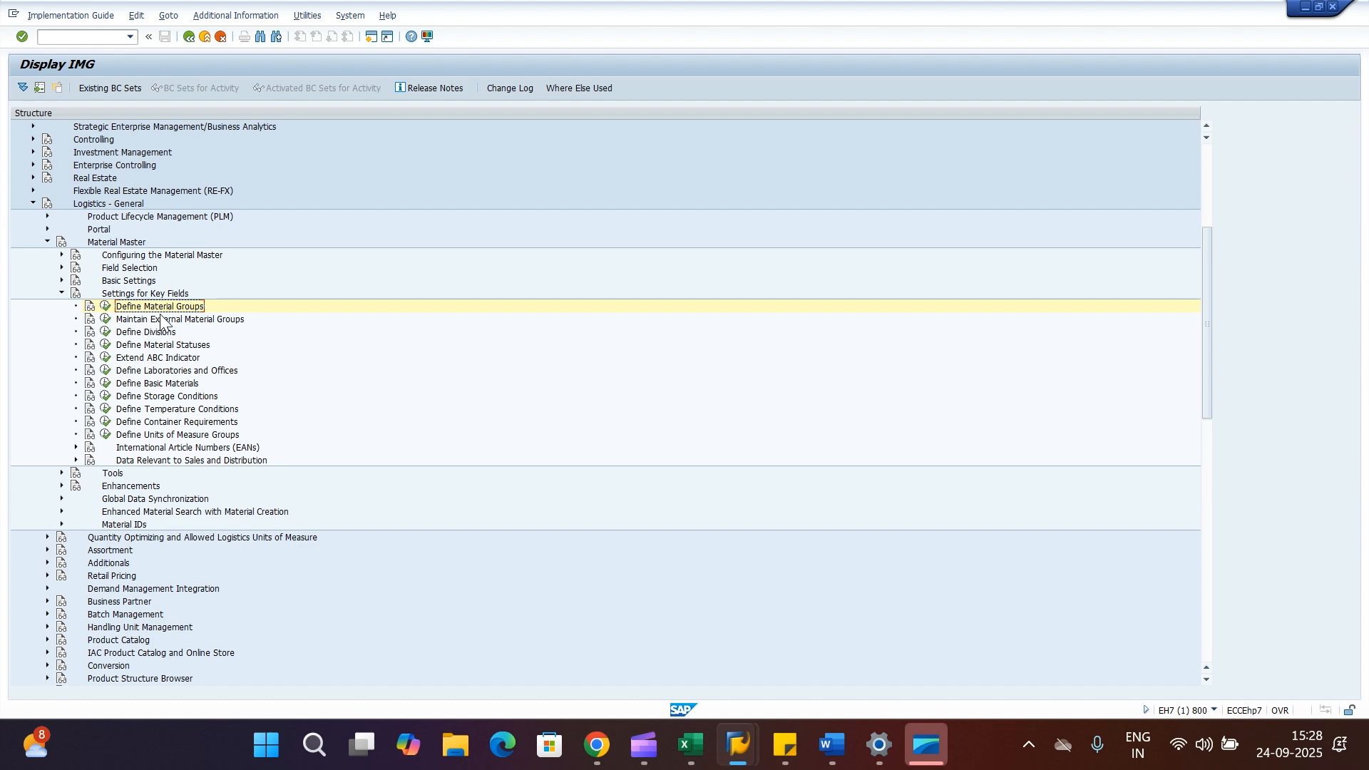
Switch to Excel and review the notes for the Define Material Group step with transaction OMSF.
click(690, 746)
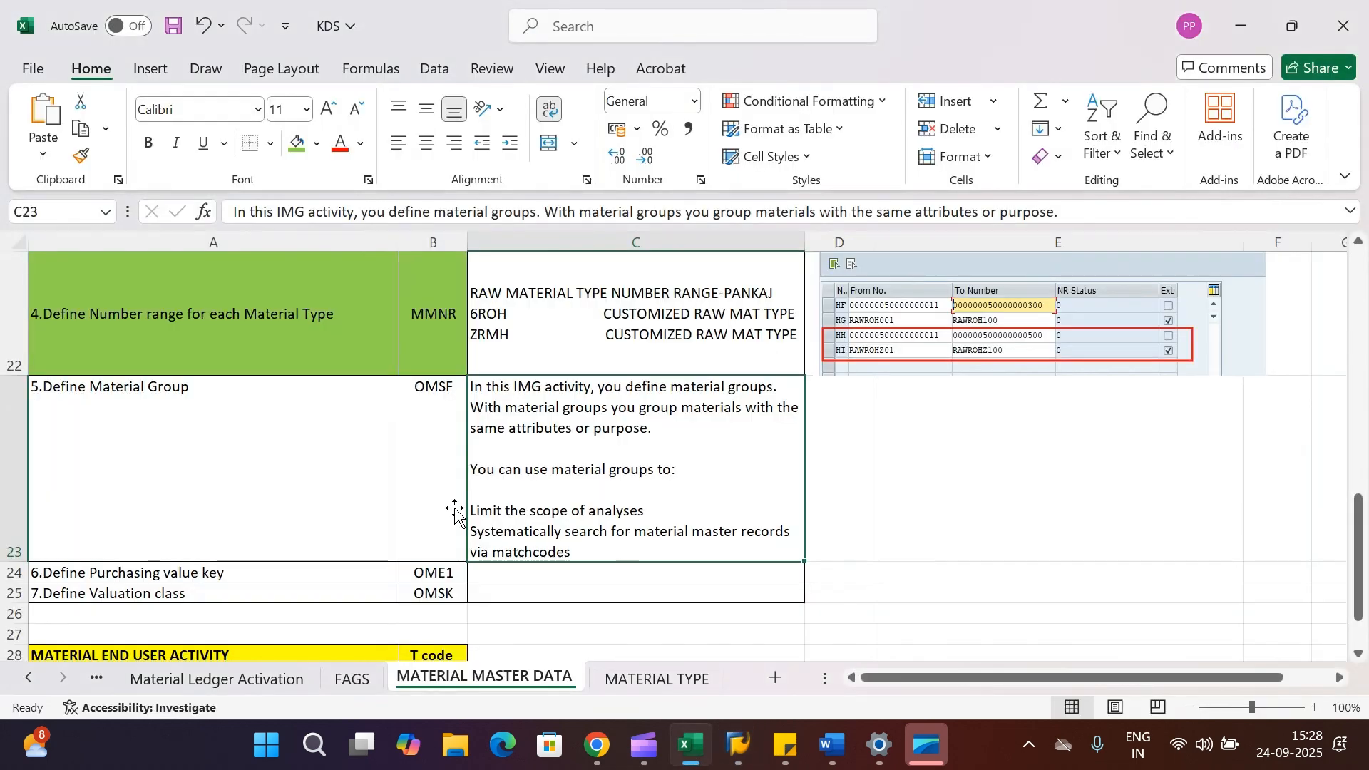
click(179, 465)
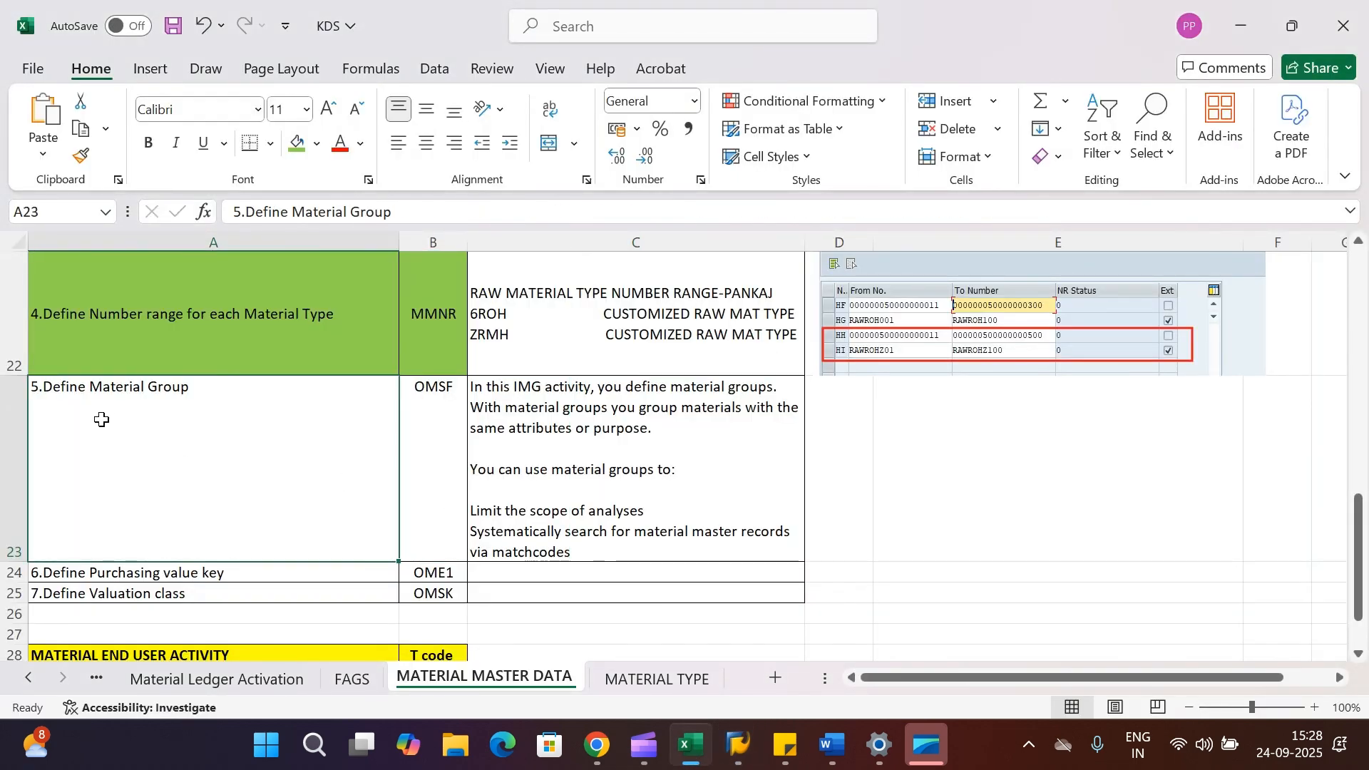
click(414, 439)
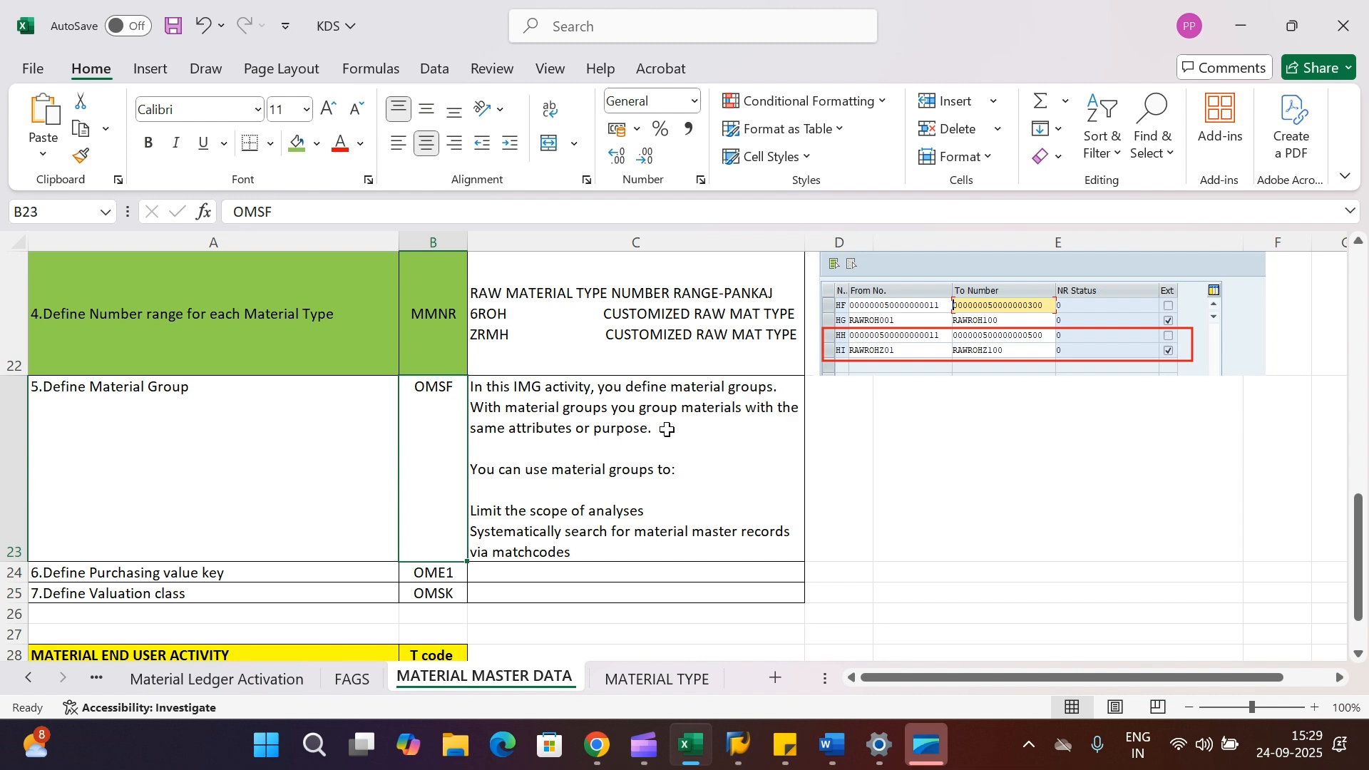
double_click(669, 430)
drag(669, 431, 464, 408)
click(636, 451)
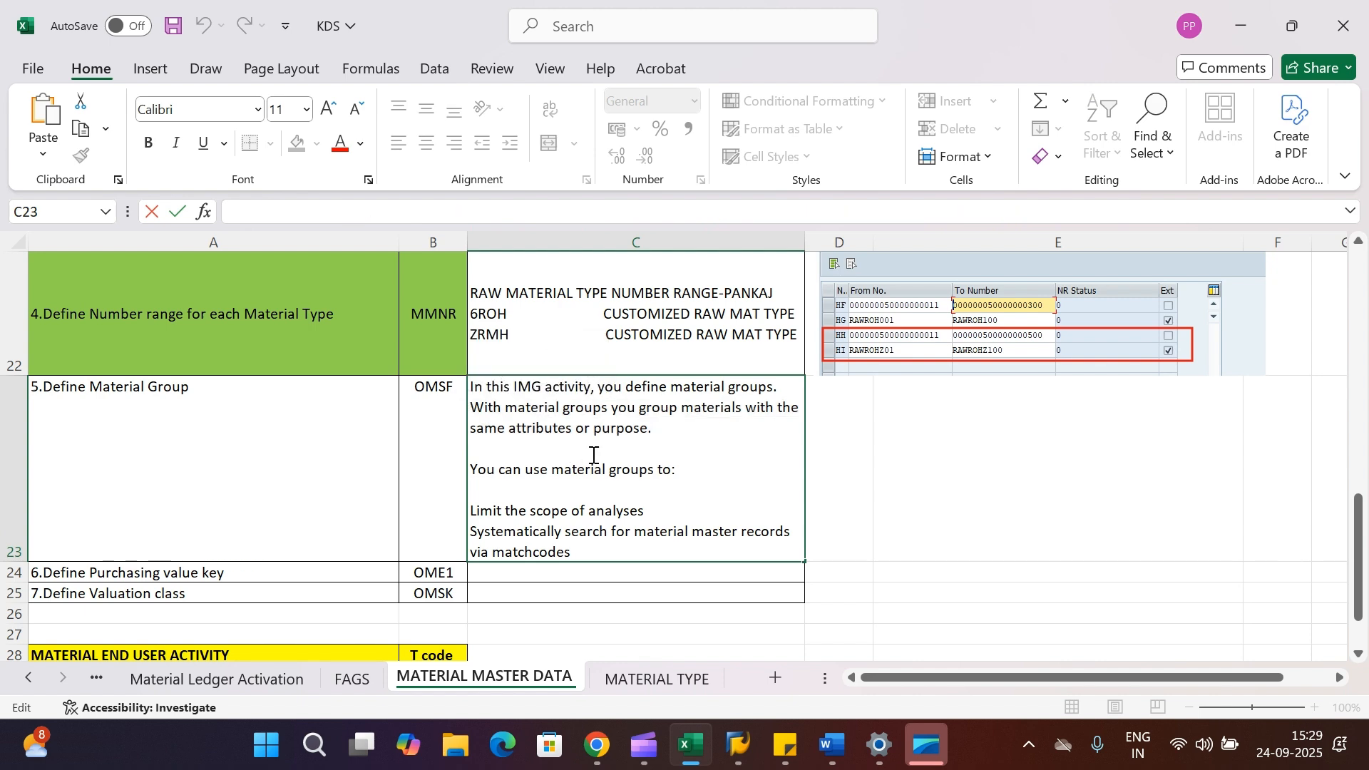
scroll(589, 442, down, 1)
scroll(589, 443, up, 2)
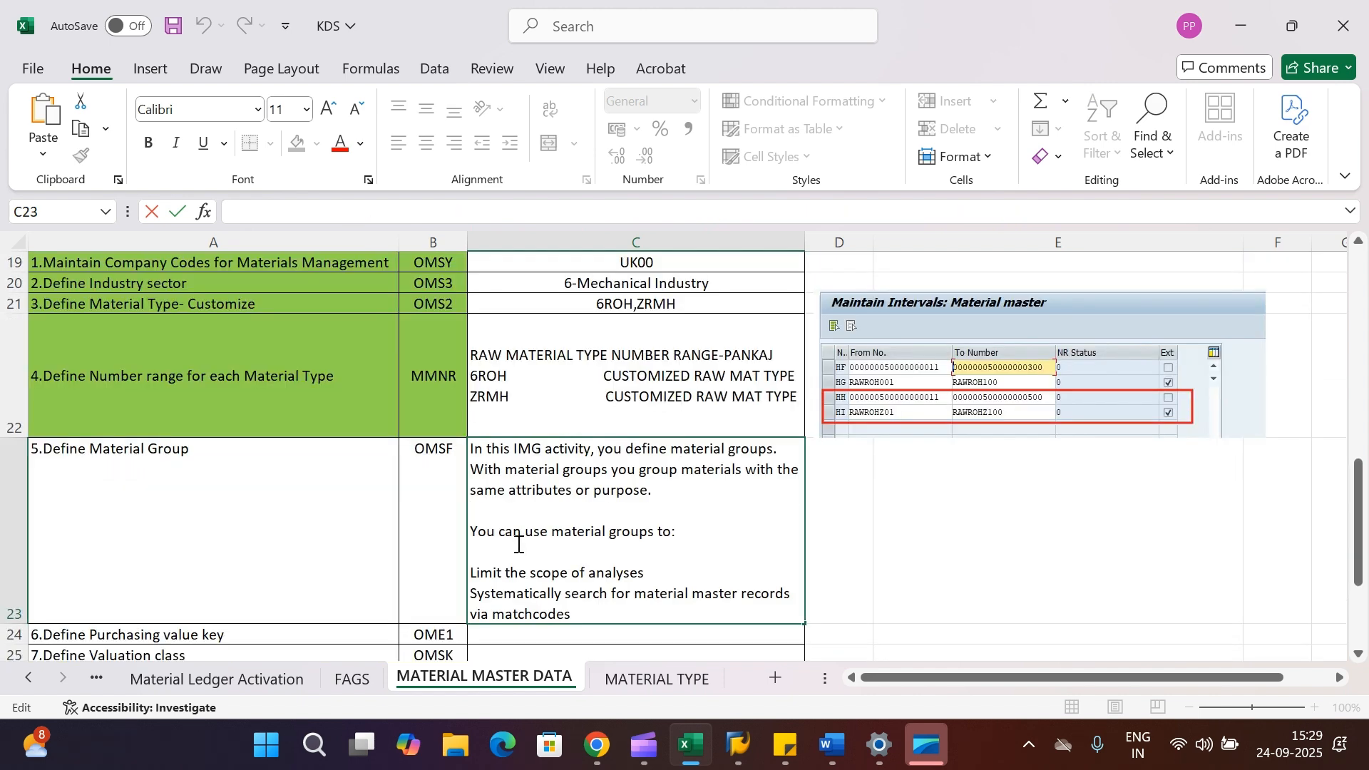
drag(645, 573, 468, 573)
click(697, 568)
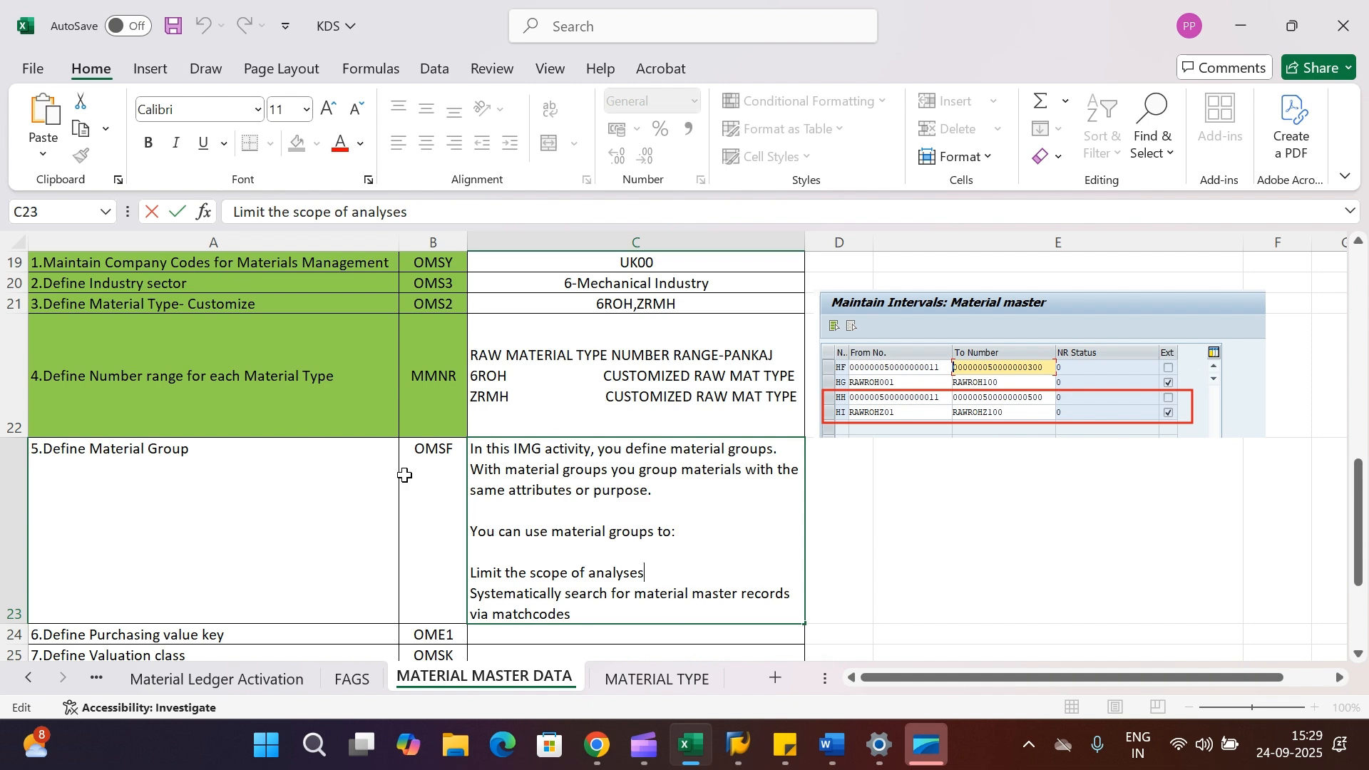
Return to the IMG and open the Define Material Groups activity under Settings for Key Fields.
mouse_move(739, 745)
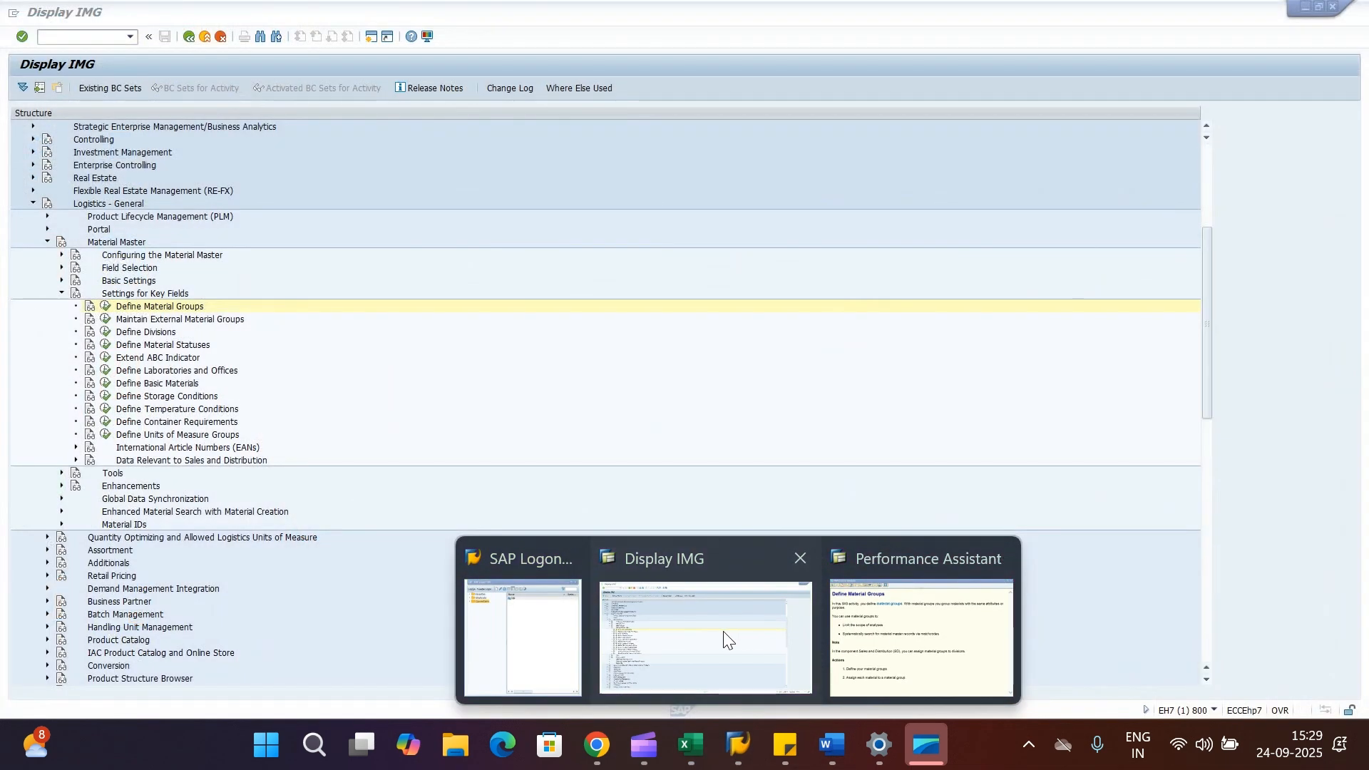
click(724, 637)
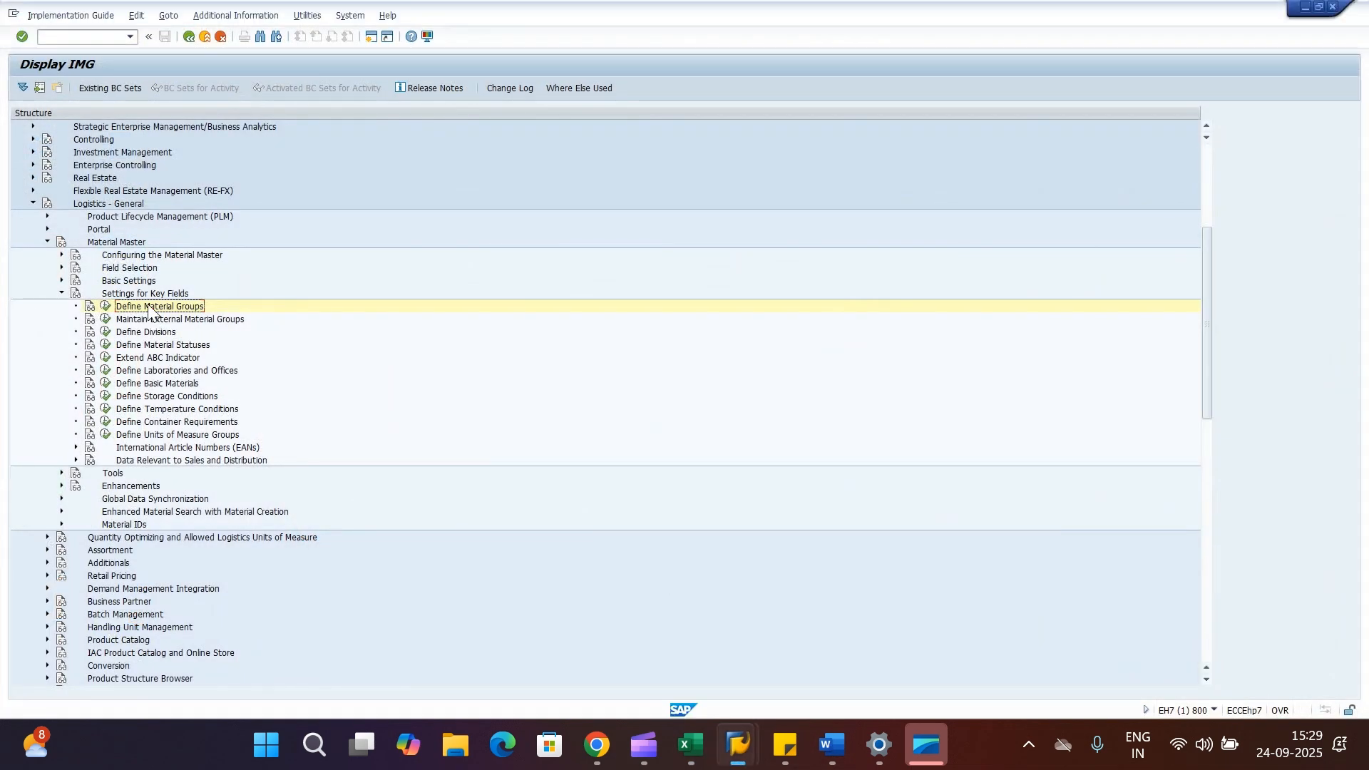
click(102, 206)
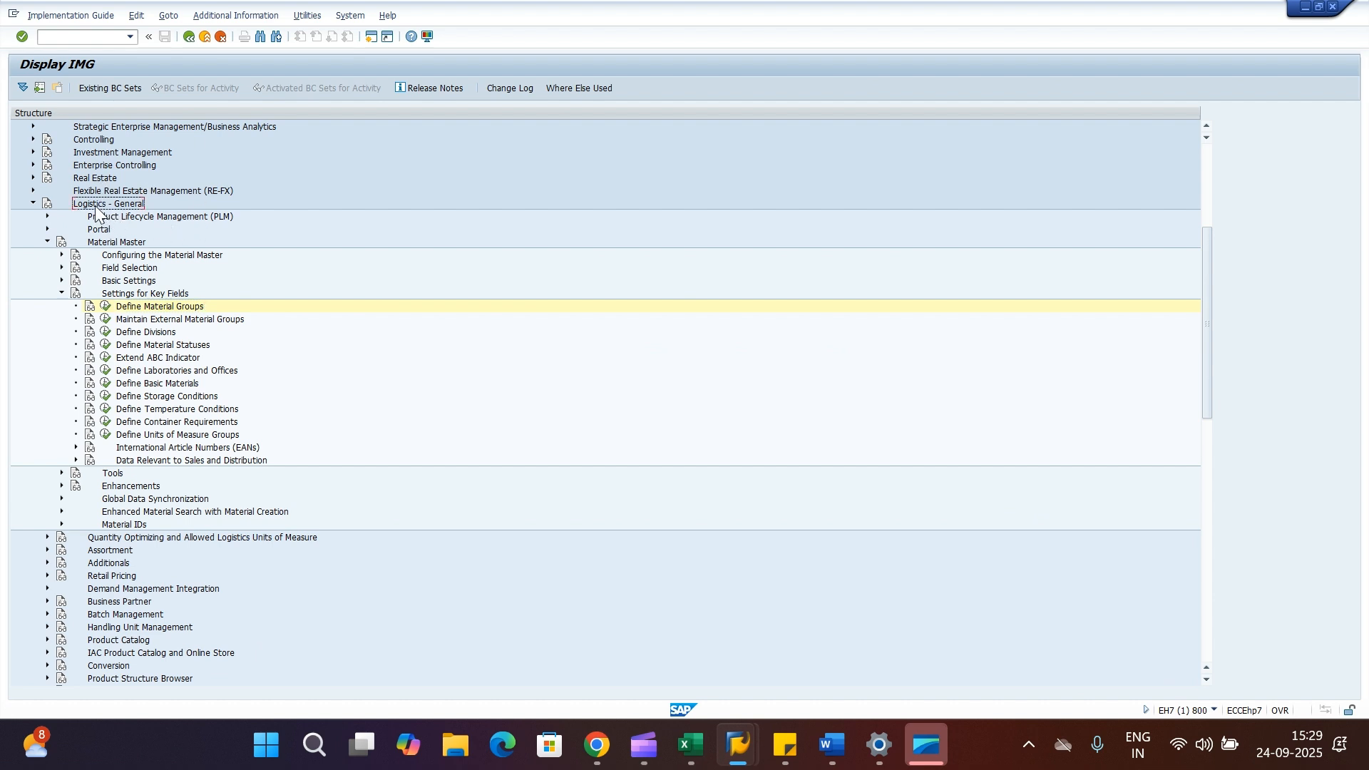
click(107, 243)
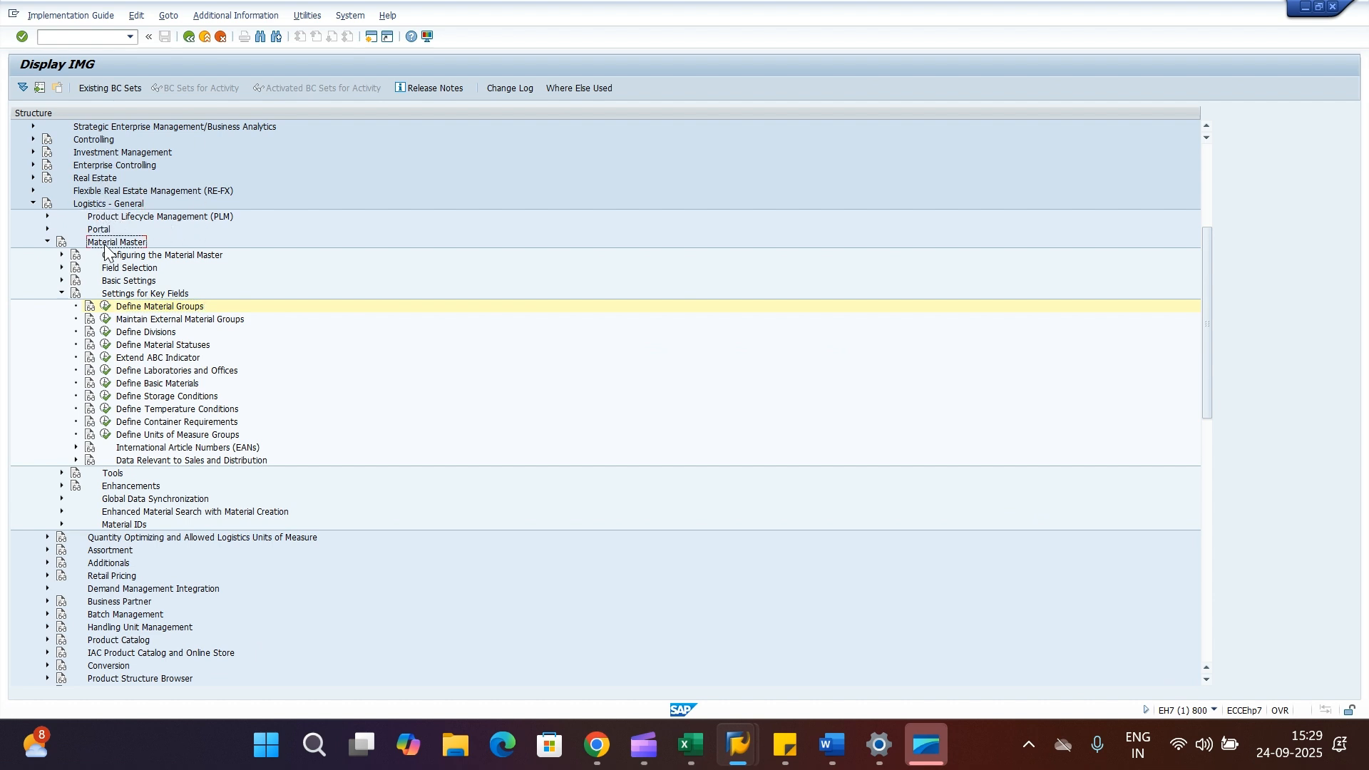
click(148, 294)
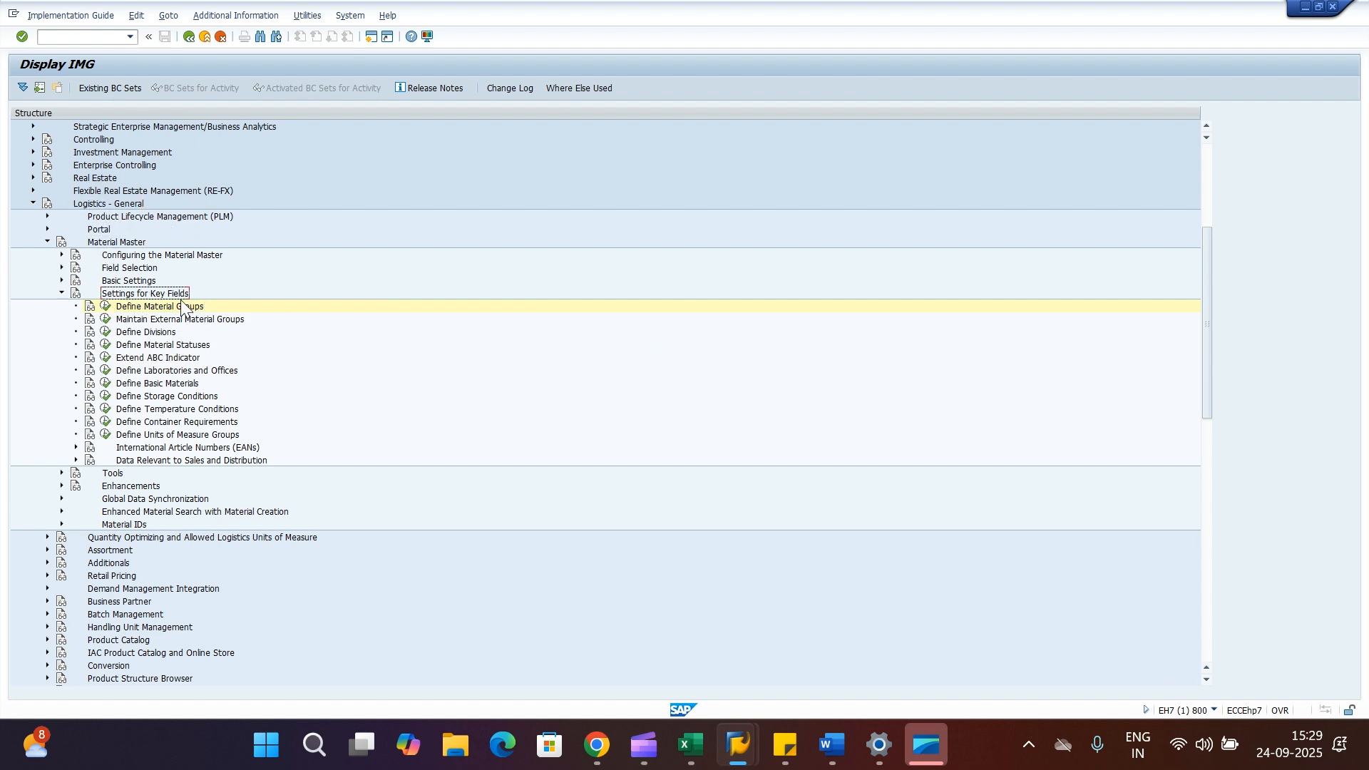
click(105, 308)
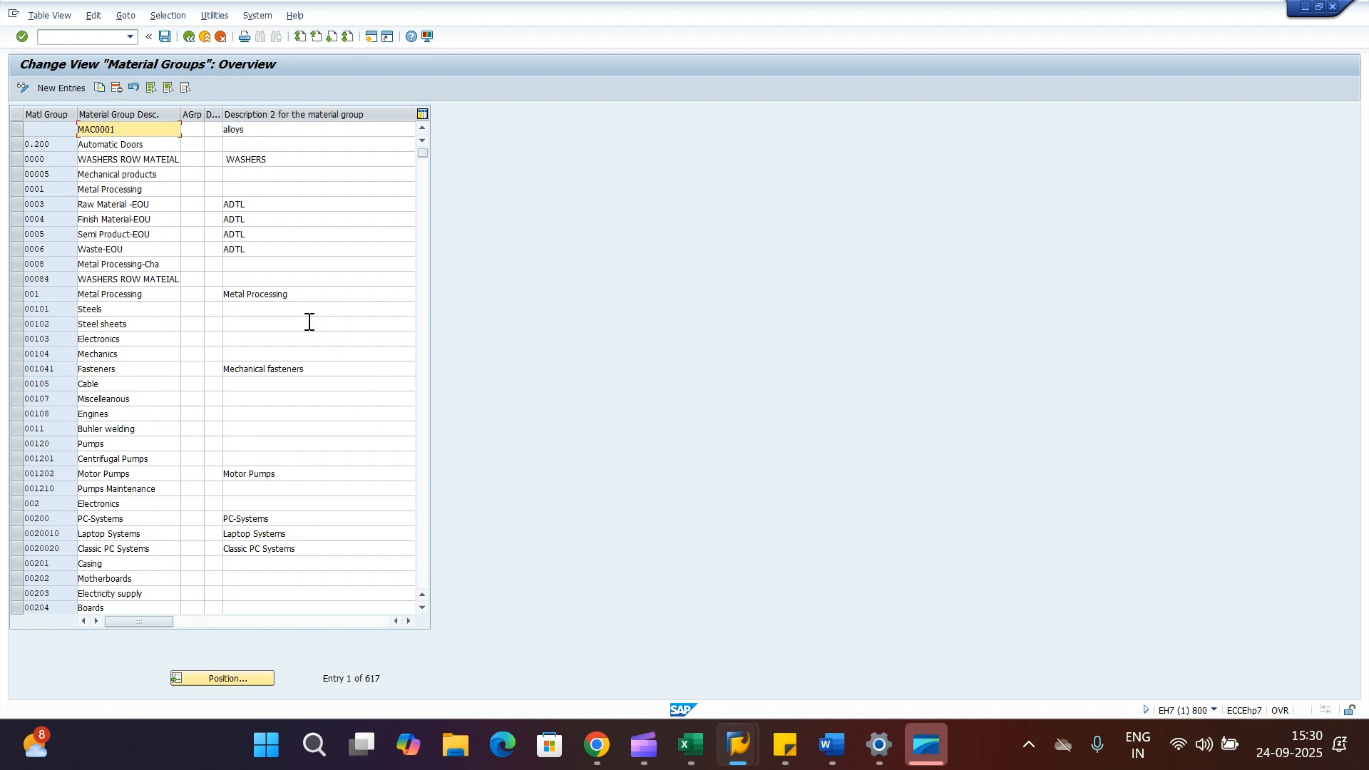
Create a new material group RM-0001 with the description STEEL MATERIAL.
click(61, 88)
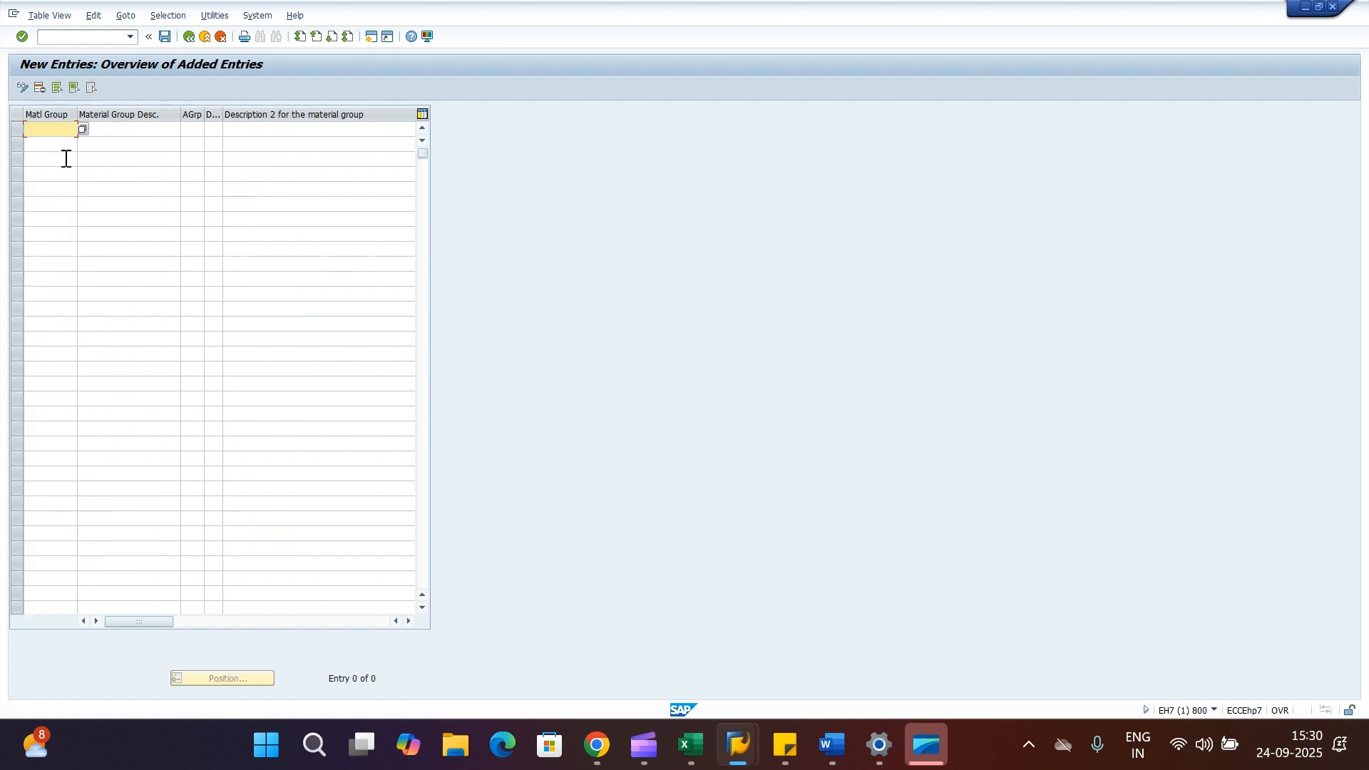
text(RM-0001)
click(110, 131)
text(STE)
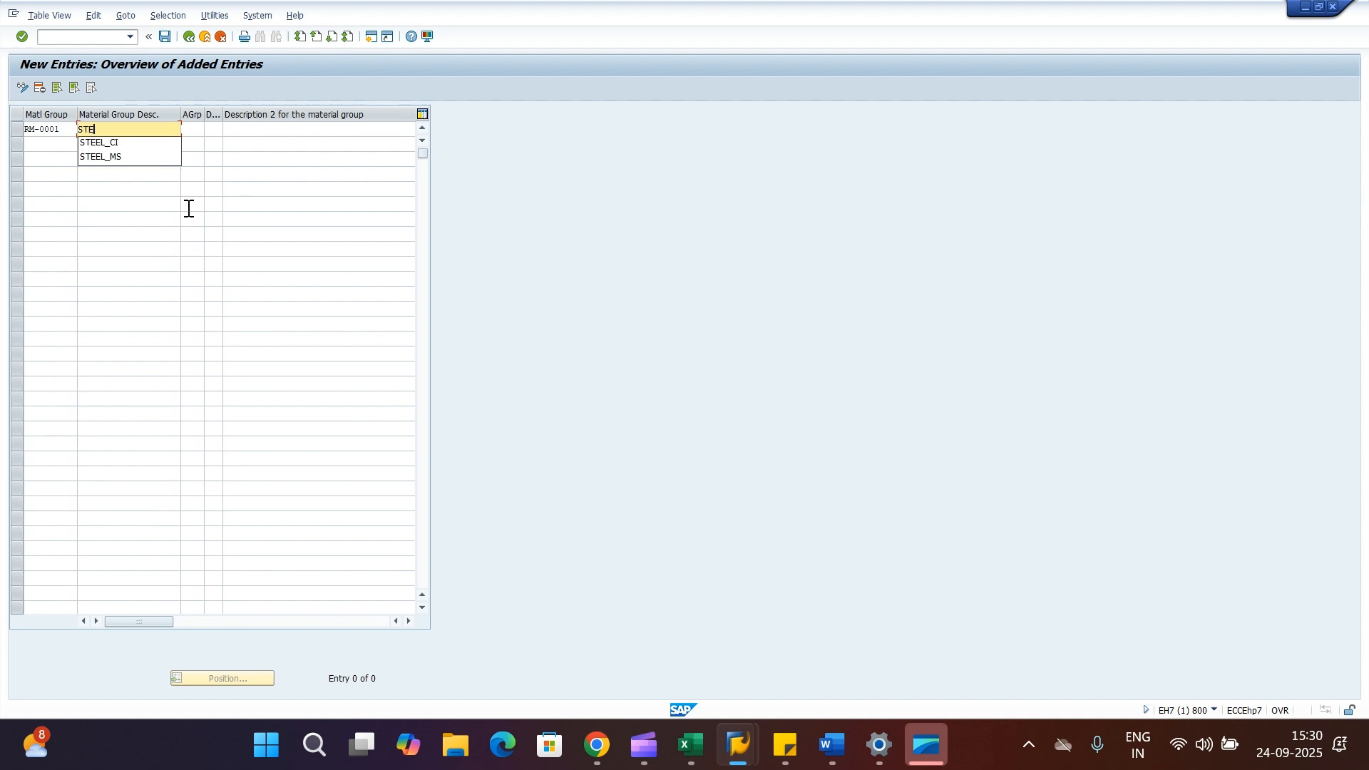
text(EL MATERIAL)
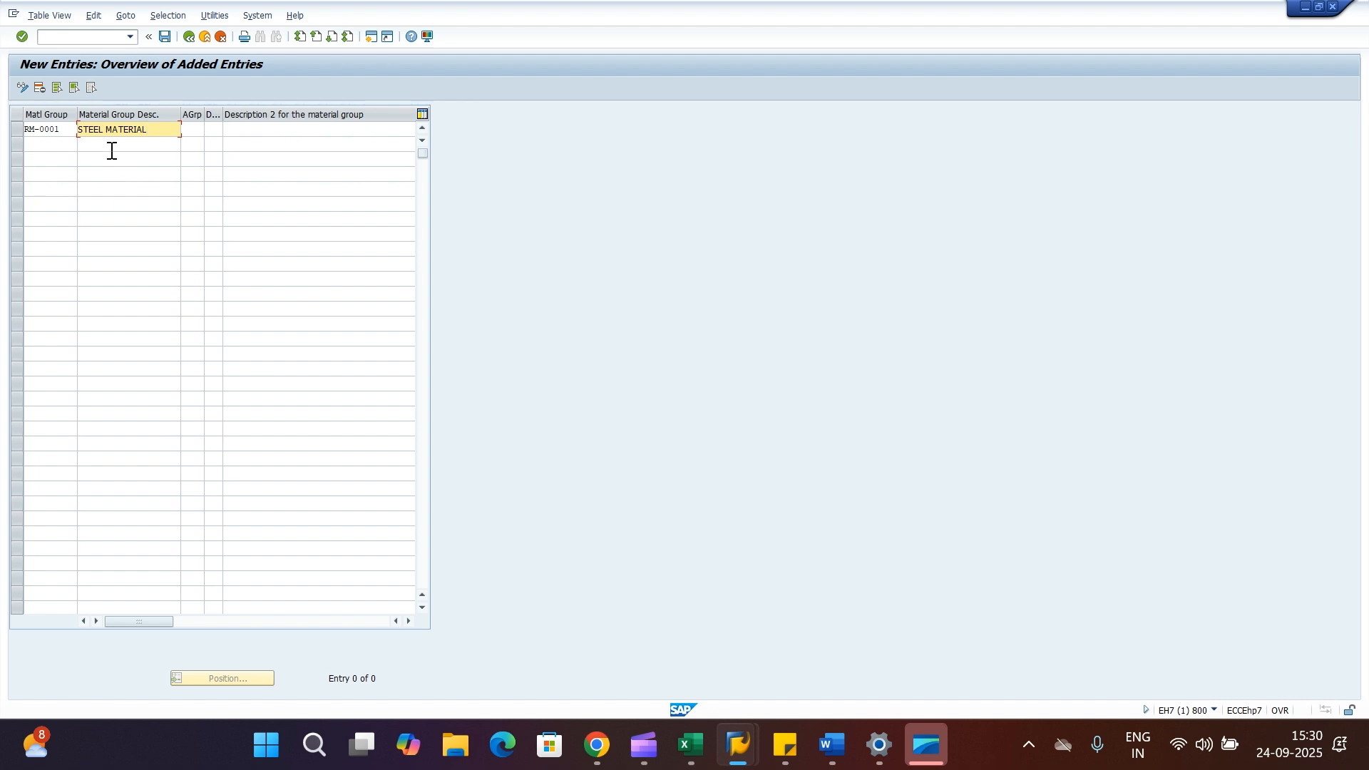
drag(106, 128, 69, 128)
drag(154, 129, 50, 128)
drag(156, 129, 72, 137)
double_click(39, 132)
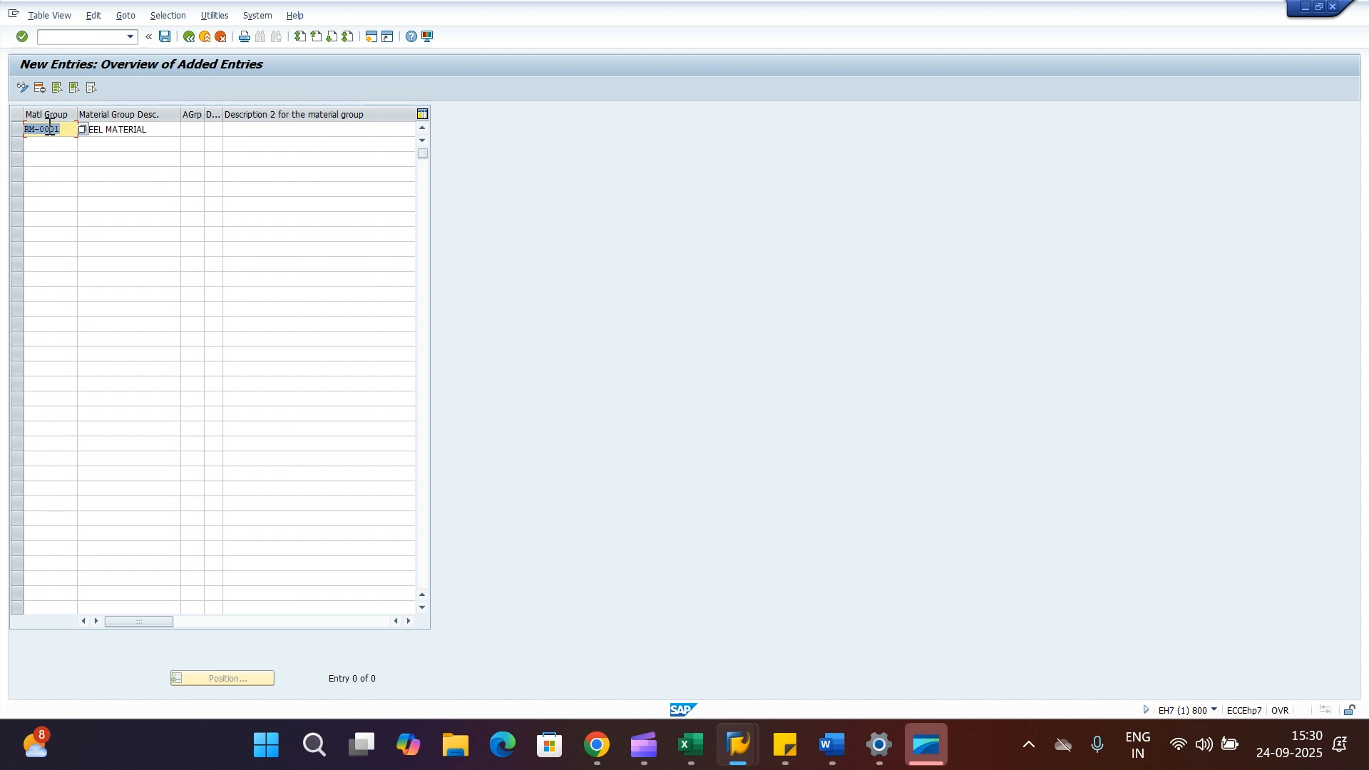
click(62, 131)
drag(151, 130, 24, 131)
click(161, 132)
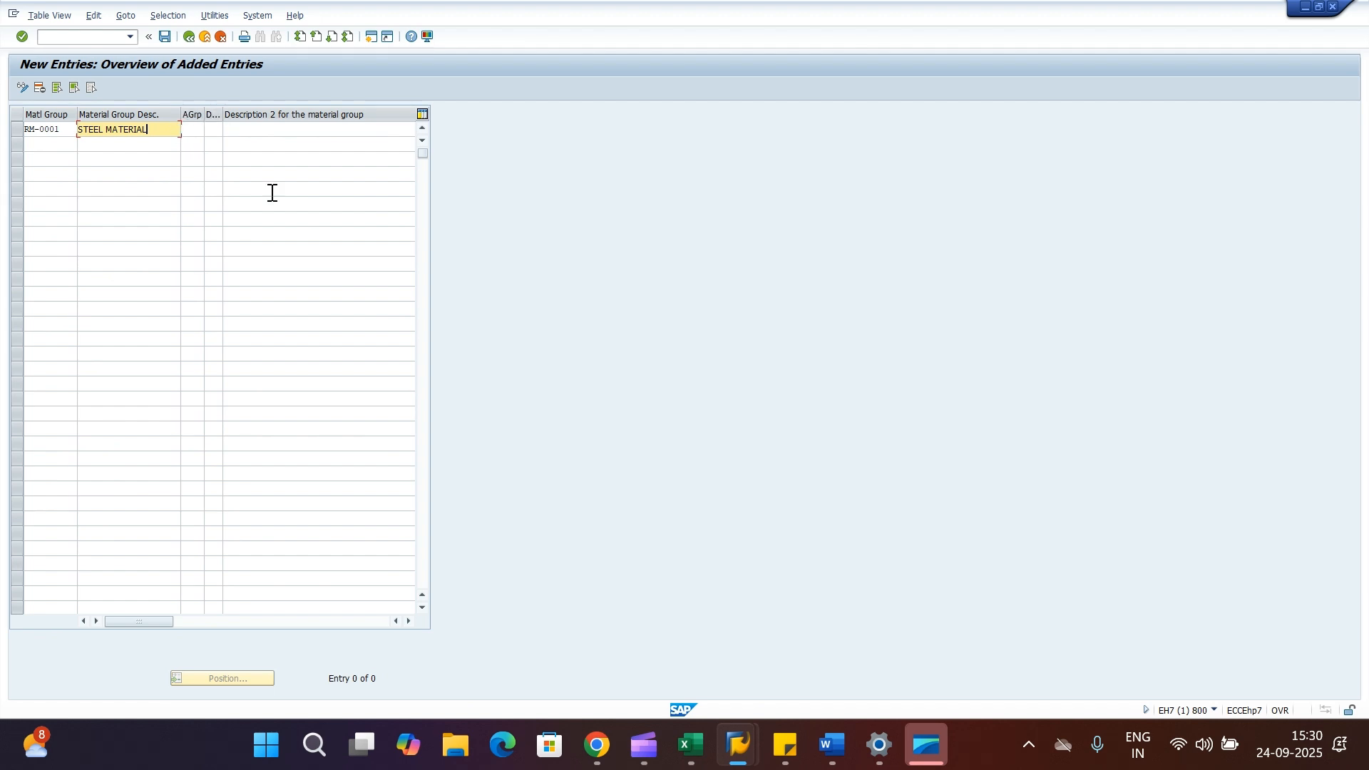
Confirm the entry and save it to the customizing request SAP MM FUNCTIONAL CONFIGURATION.
click(307, 246)
key(Return)
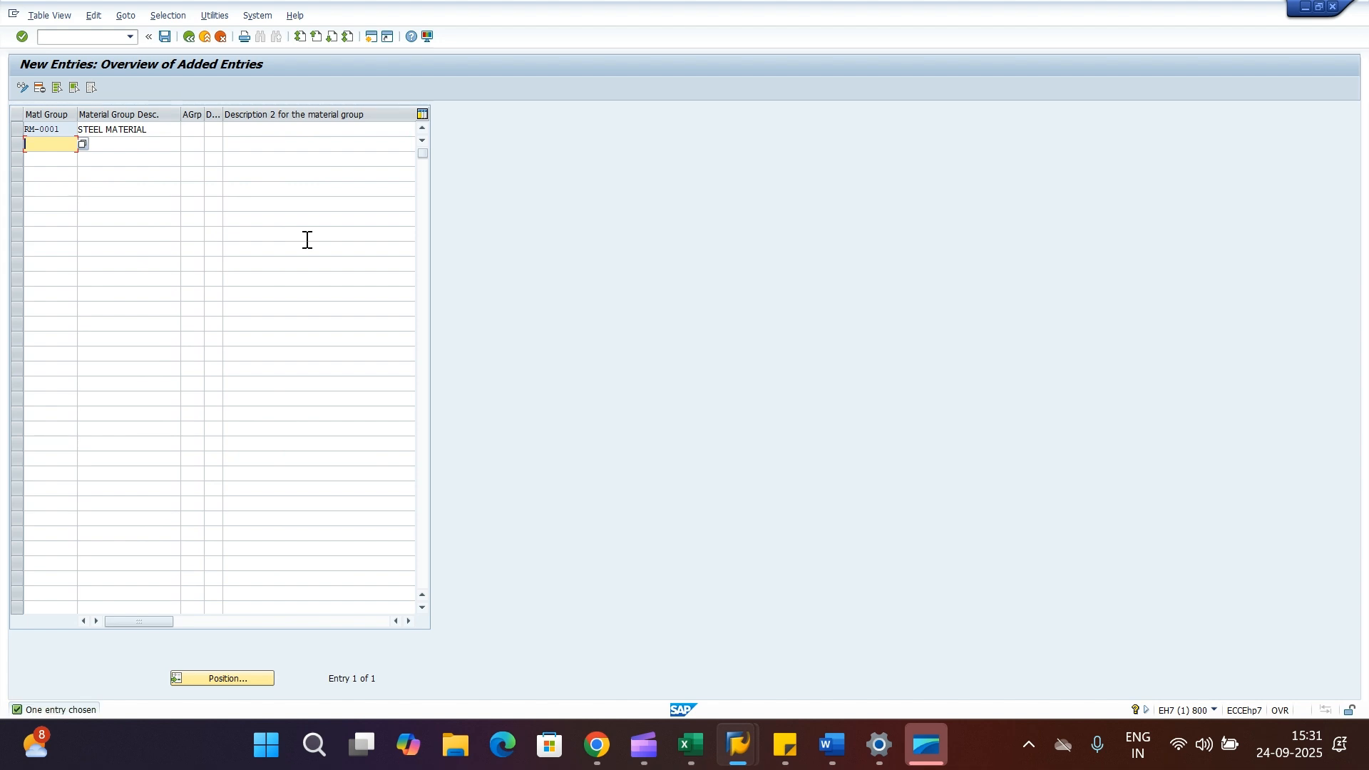
click(164, 38)
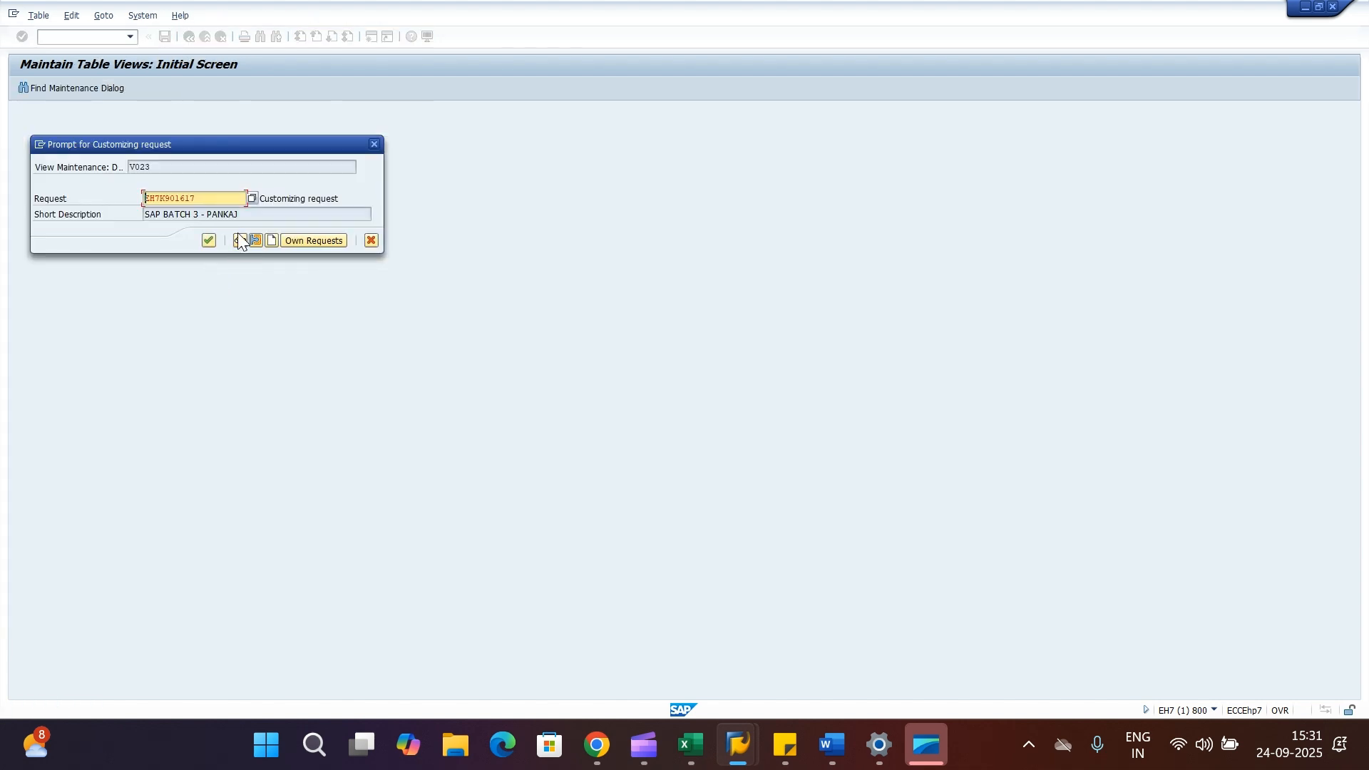
click(311, 240)
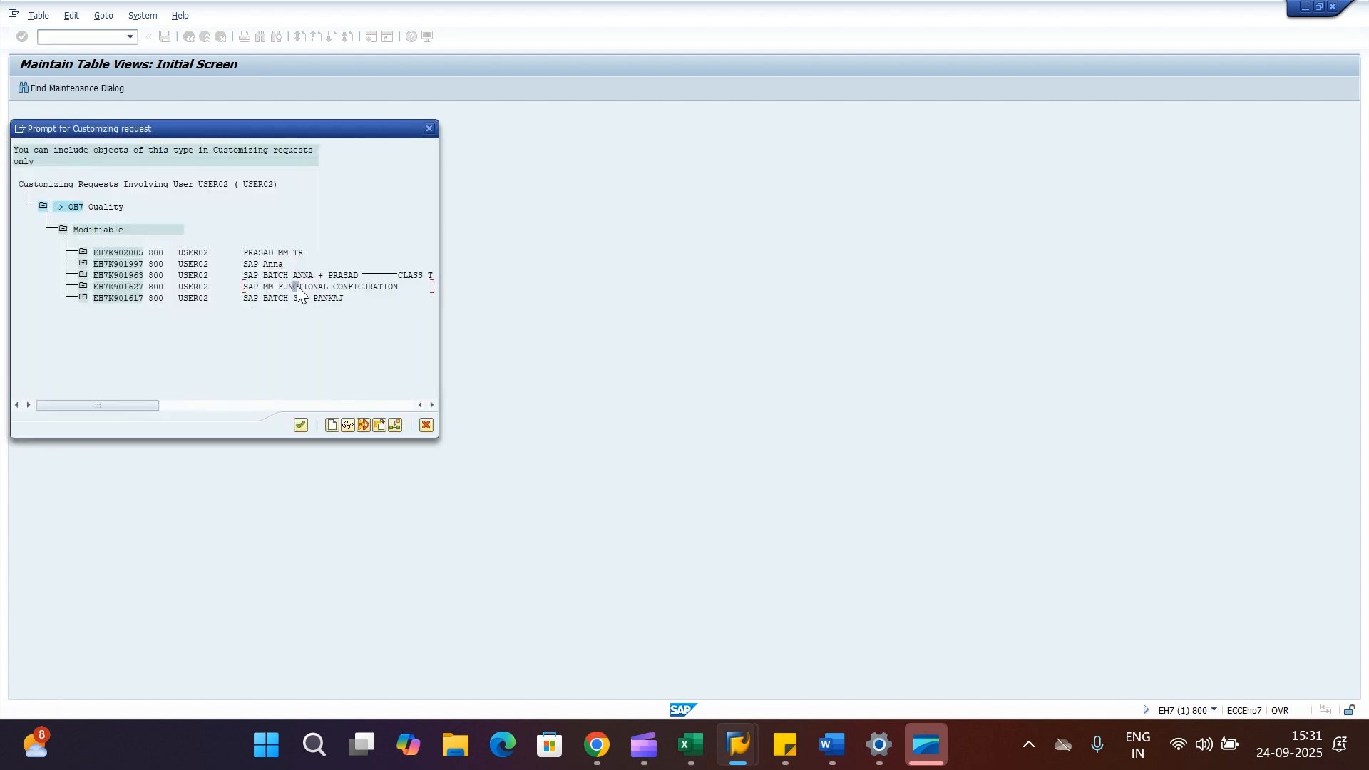
double_click(296, 286)
click(208, 242)
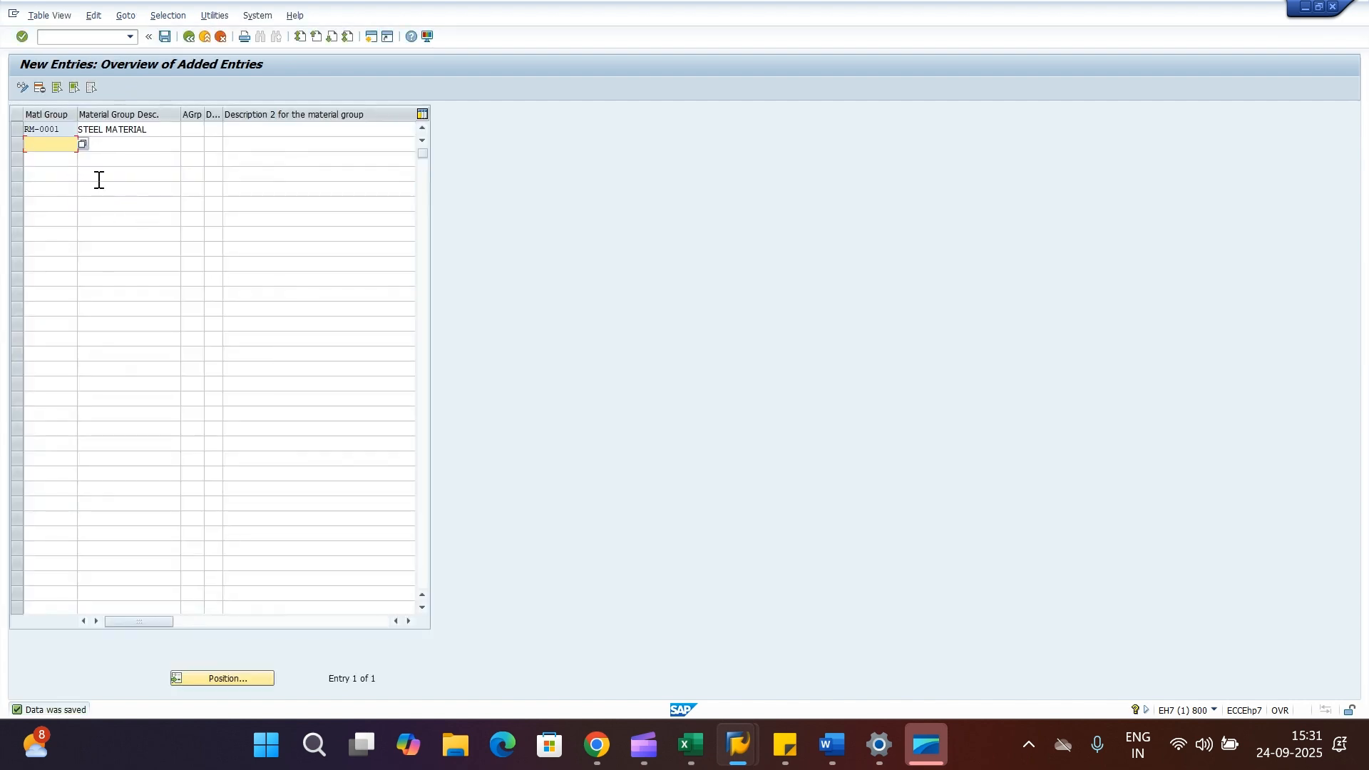
Add a second material group BO-0001 with the description BOP PARTS and save the entries.
click(104, 143)
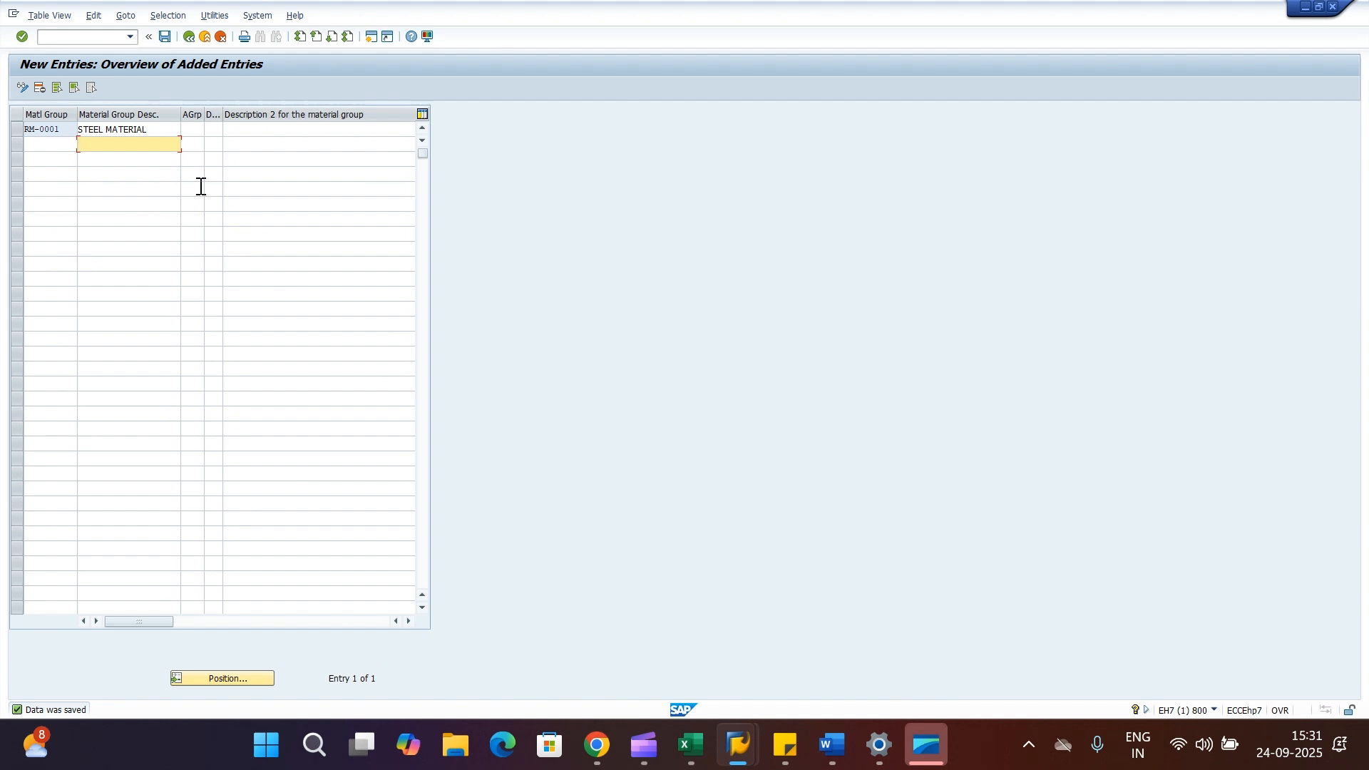
drag(150, 129, 75, 130)
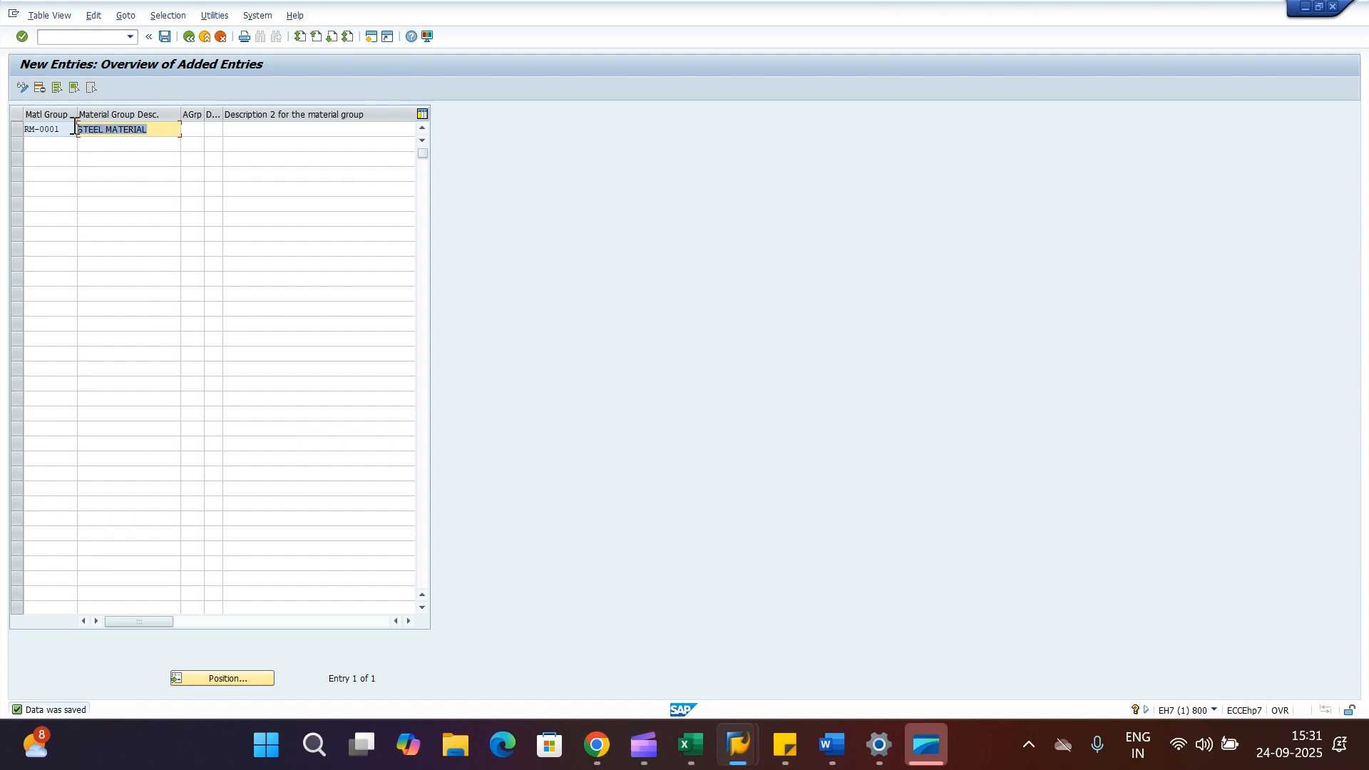
click(113, 151)
text(B)
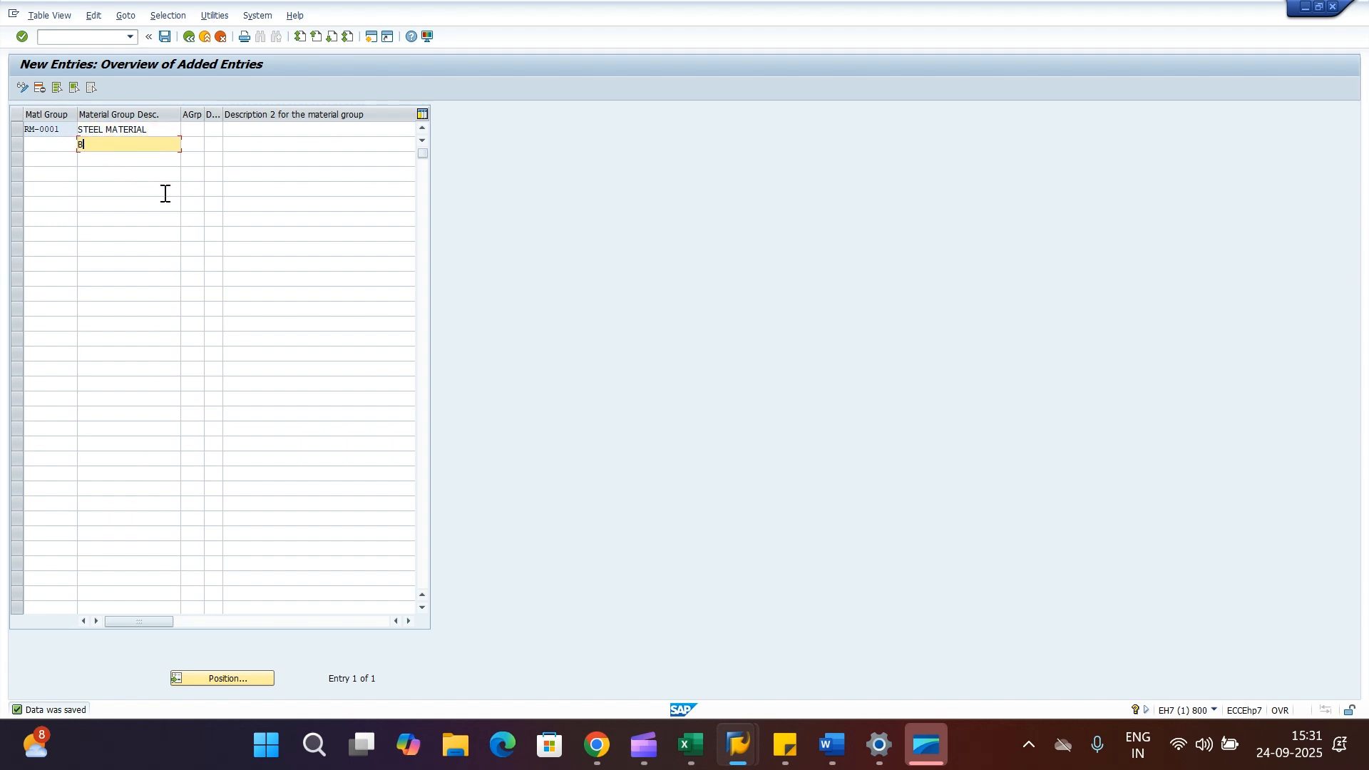
text(OPParts)
key(BackSpace)
key(BackSpace)
key(BackSpace)
key(BackSpace)
text(PARTS)
click(36, 144)
text(BO-0001)
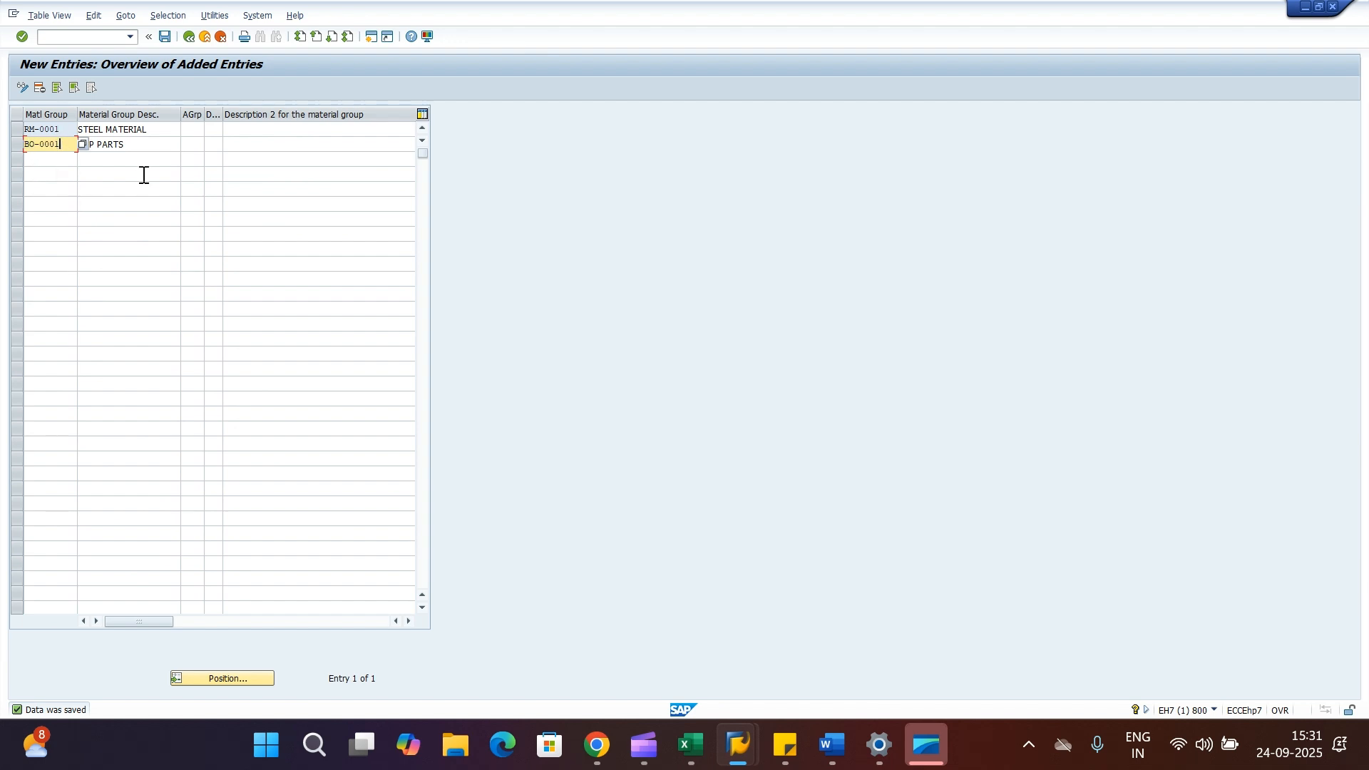
key(Return)
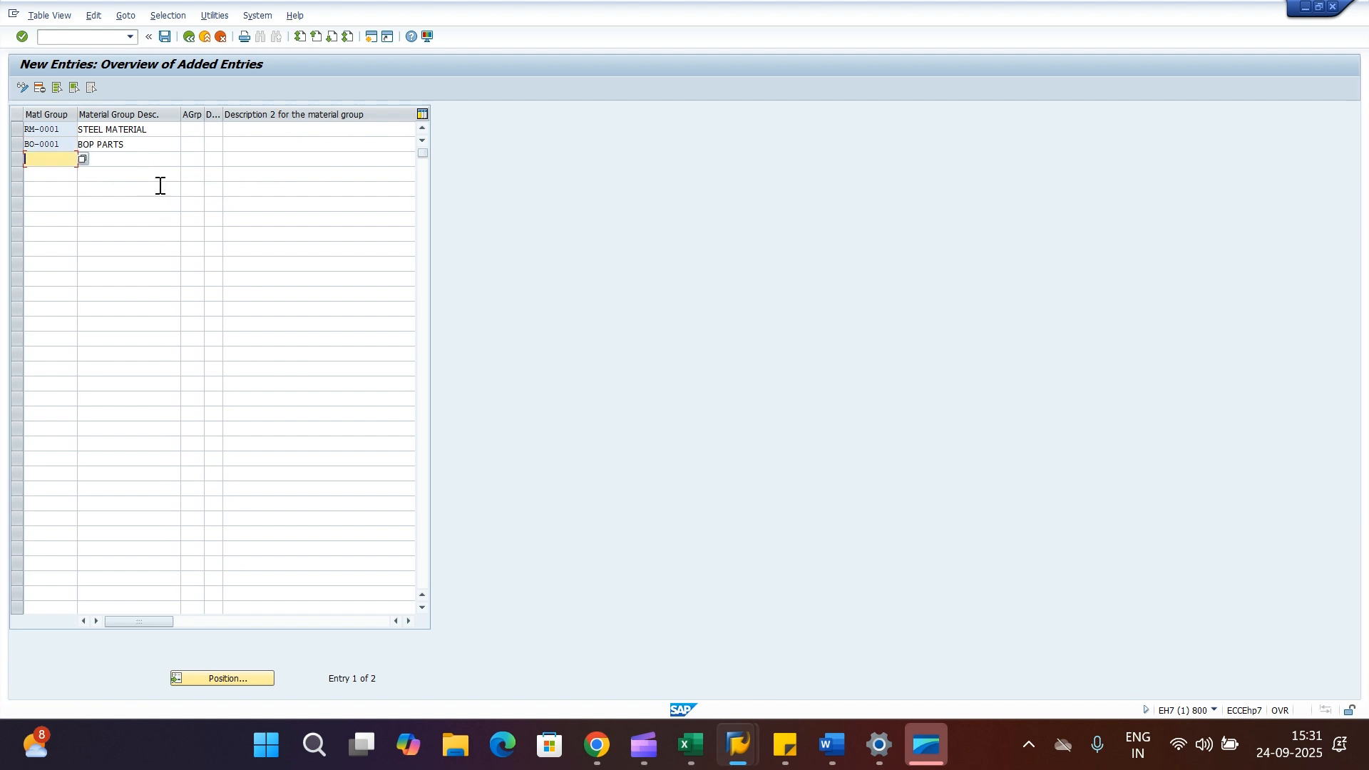
click(164, 40)
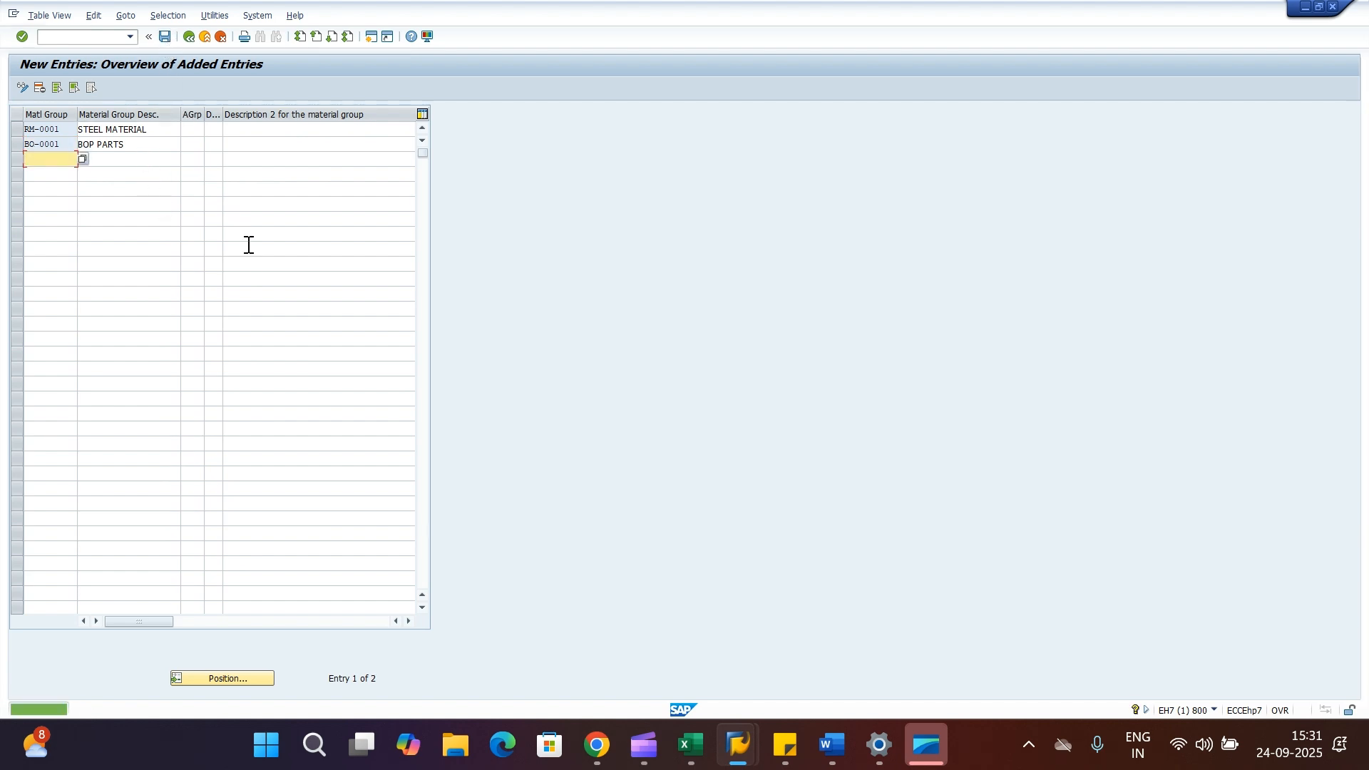